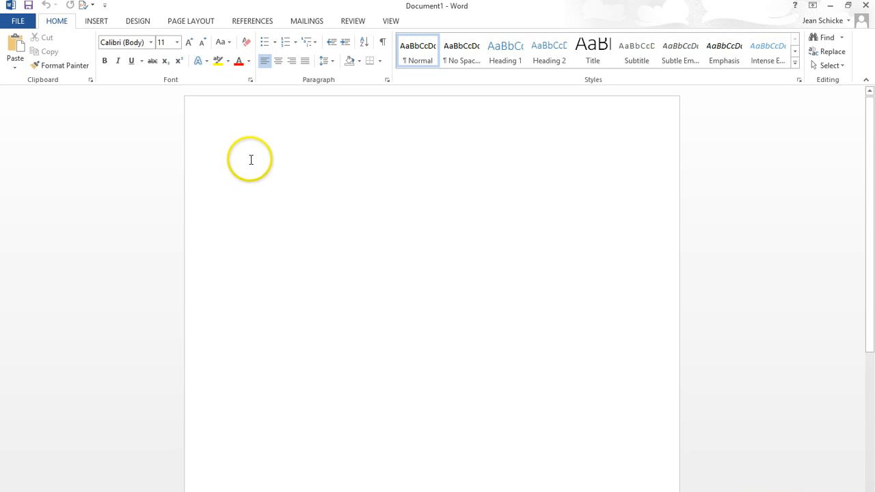
- Set the document font to Times New Roman at size 12
click(135, 43)
text(Times New Ro)
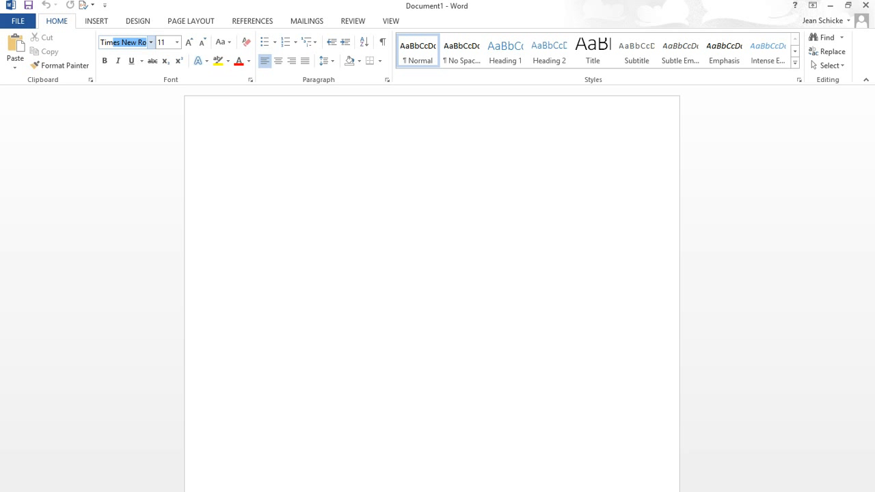
key(Return)
click(176, 42)
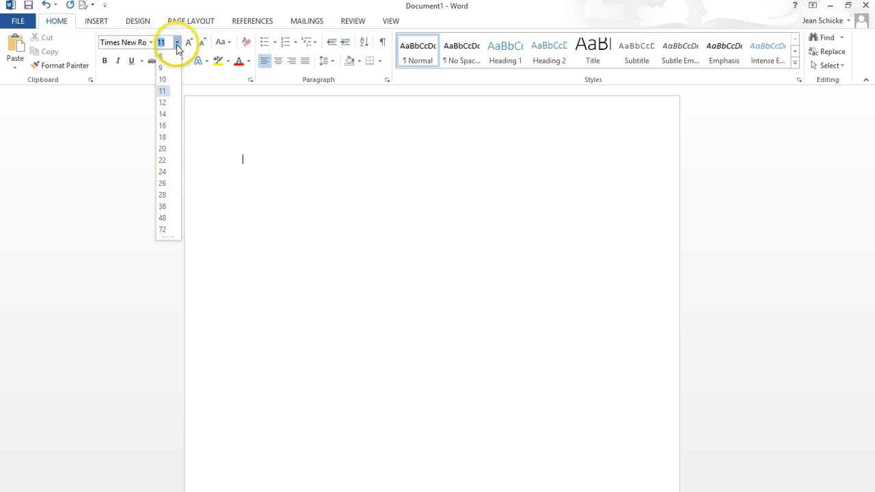
click(164, 103)
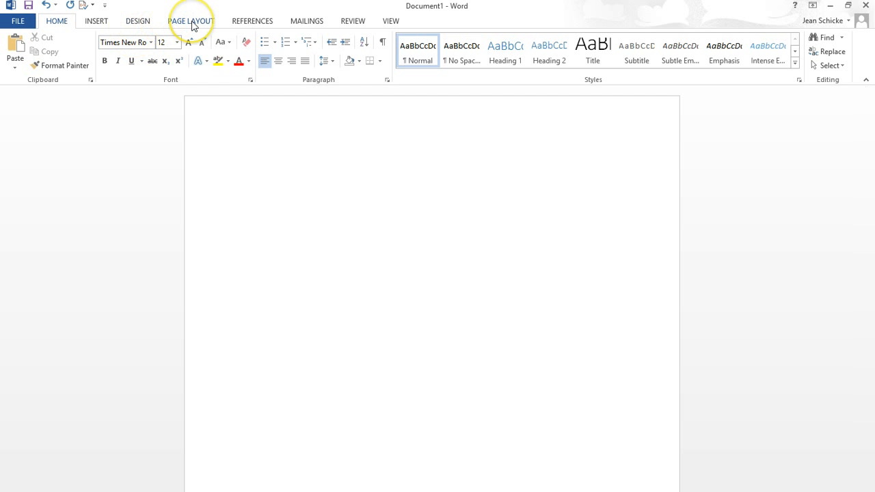
- Apply the Normal margin preset for 1-inch margins on all sides
click(192, 22)
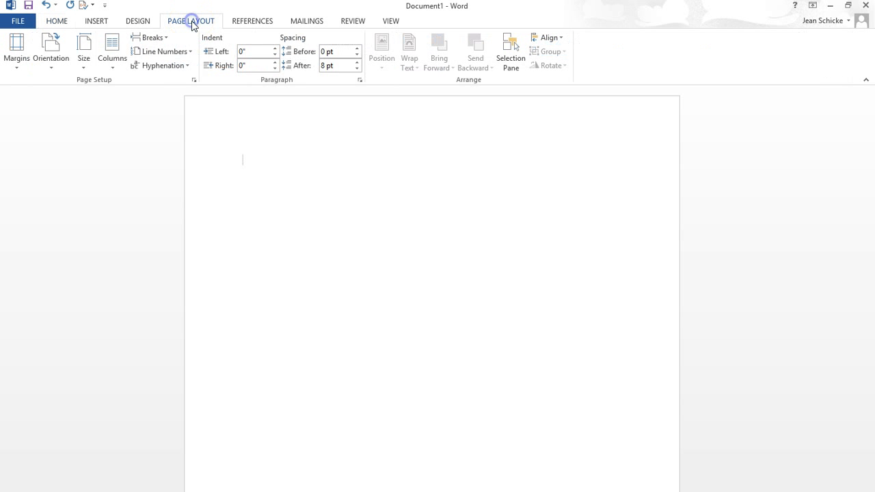
click(20, 47)
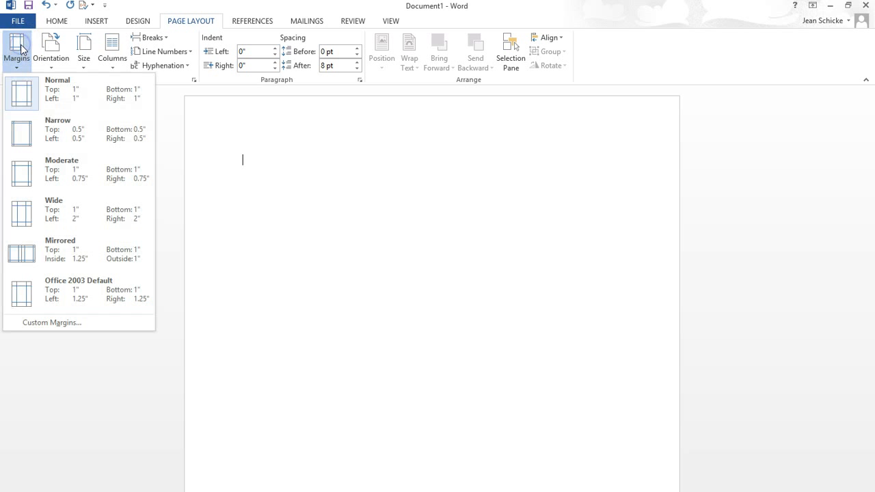
click(93, 100)
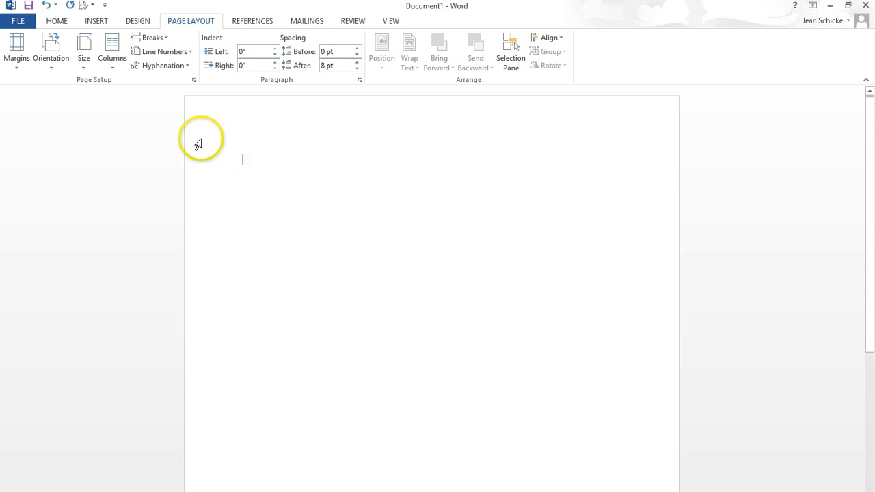
- Set the line spacing to 2.0 for double-spaced text
click(57, 21)
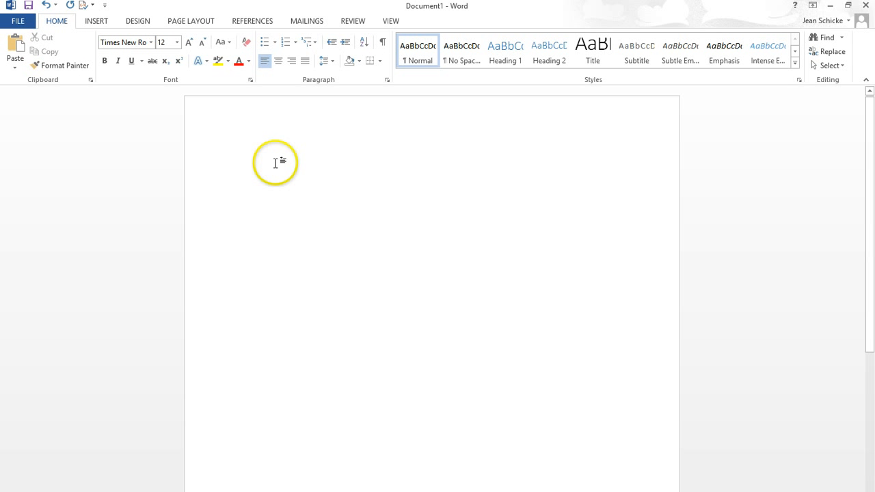
click(333, 63)
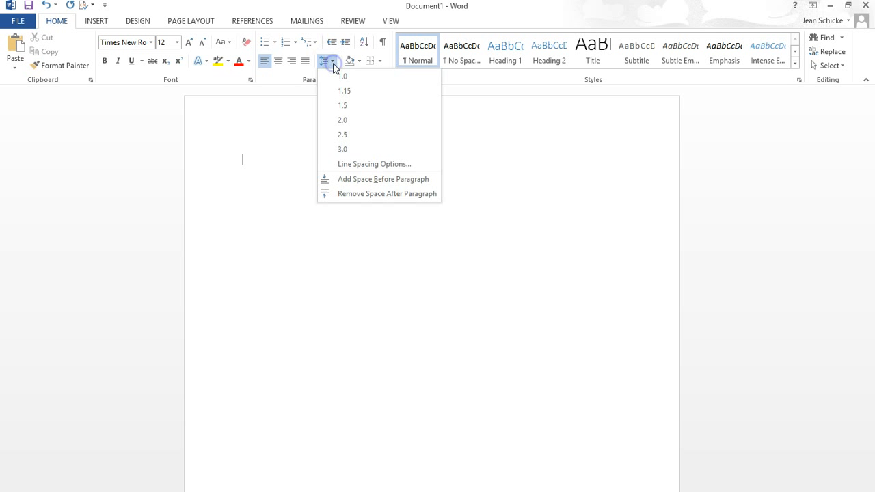
click(342, 121)
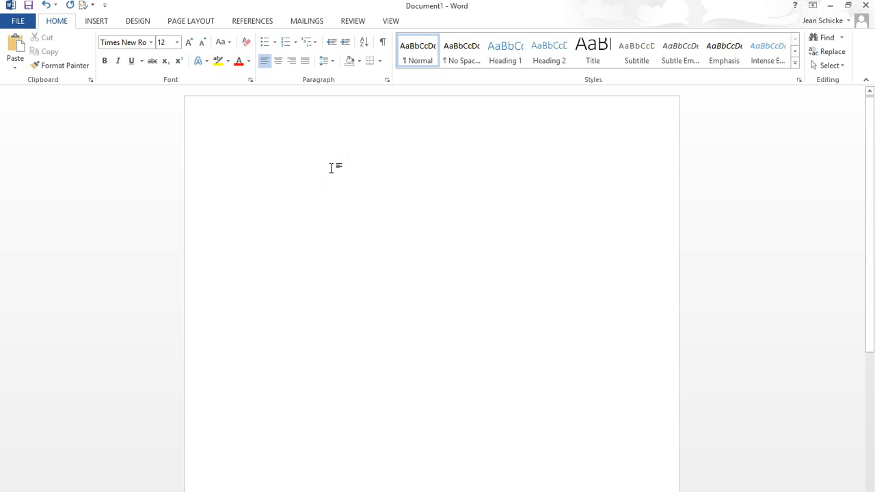
mouse_move(633, 147)
mouse_down()
mouse_move(580, 119)
mouse_move(643, 120)
mouse_move(592, 123)
mouse_up()
- Add a top-right Plain Number 3 page number preceded by the author's surname, then return to the body
click(98, 21)
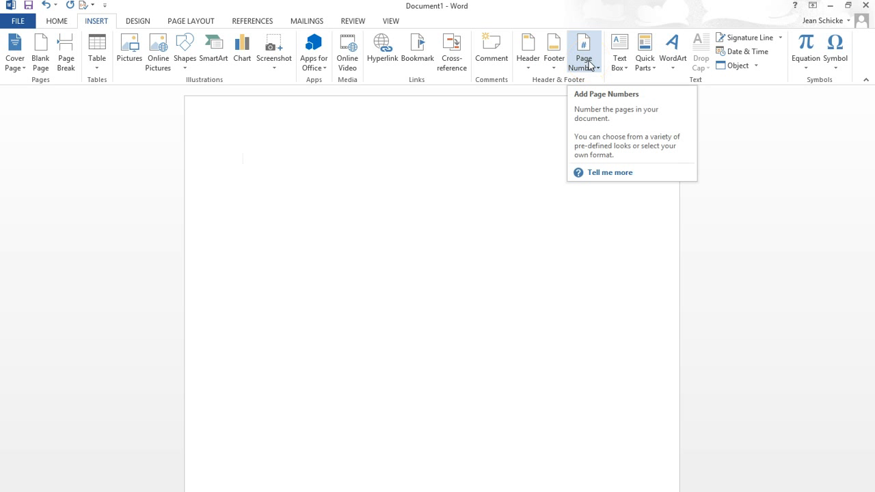
click(590, 66)
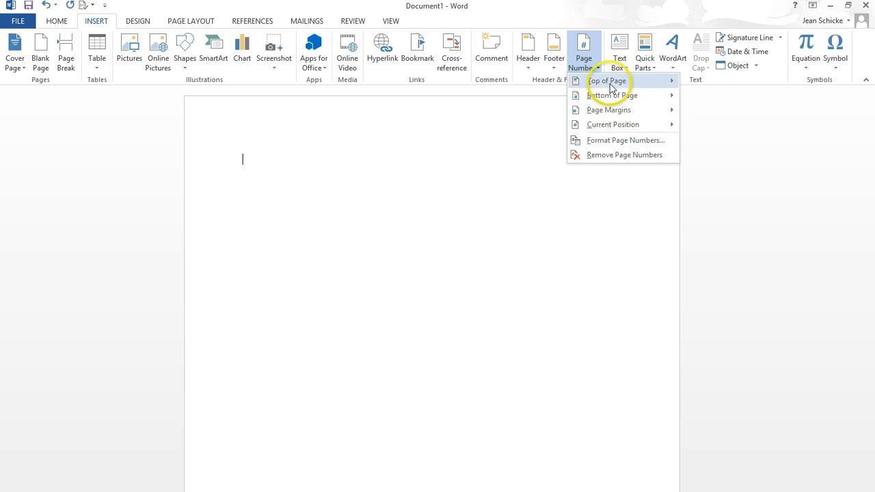
click(608, 80)
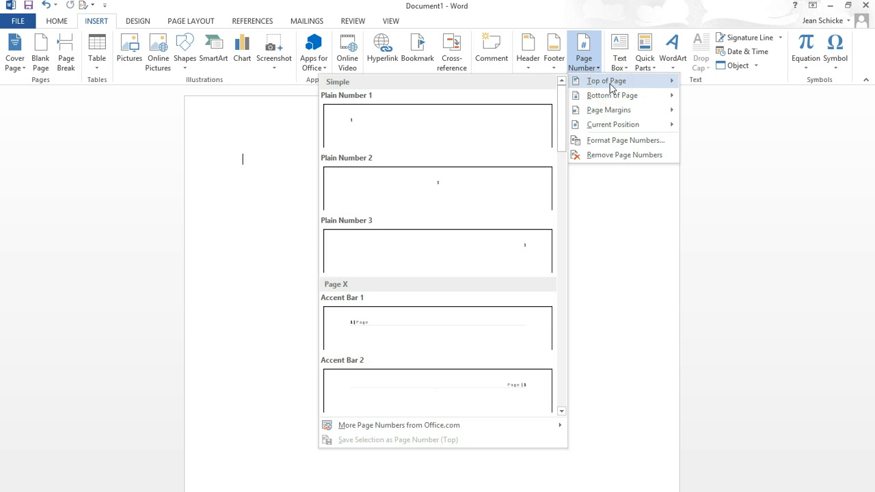
click(457, 244)
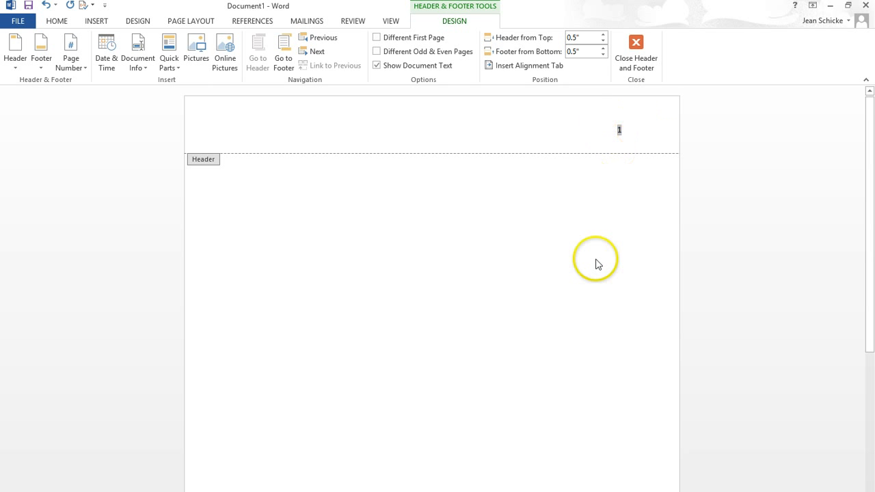
text(Schicke)
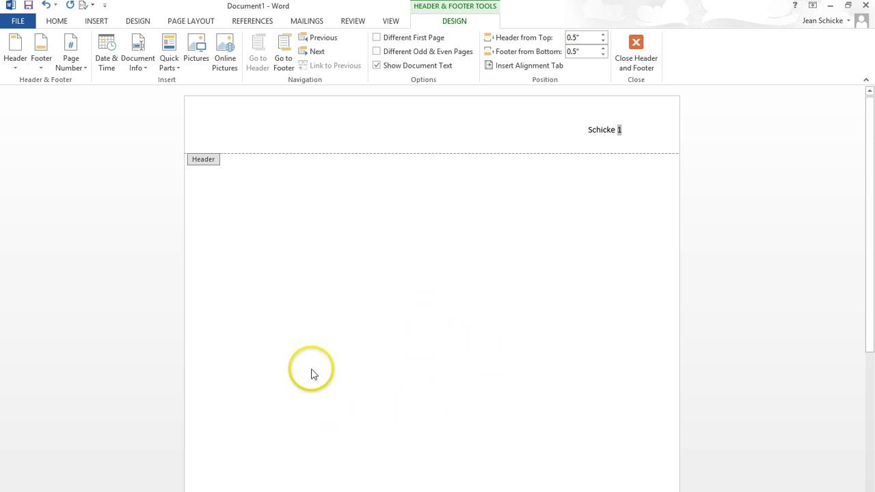
double_click(404, 380)
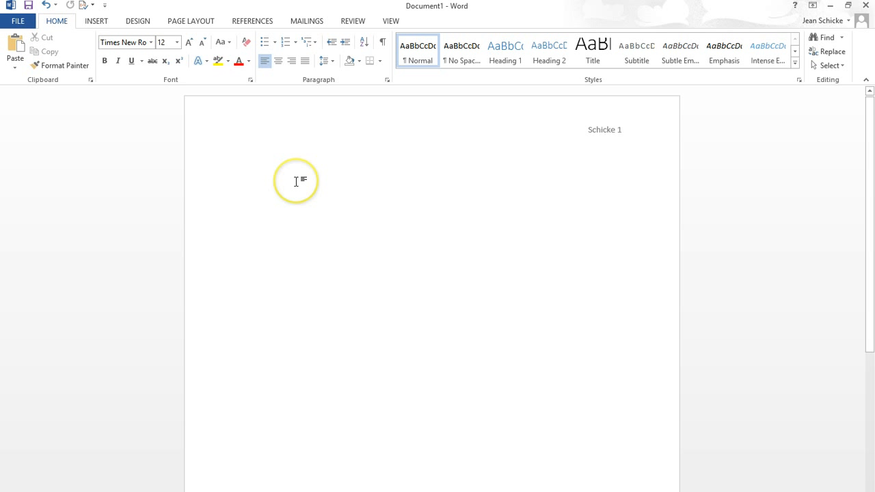
- Type the student's name, instructor's name and ENG 121 on separate lines, beginning a 'January 14, 2' date line
text(oe)
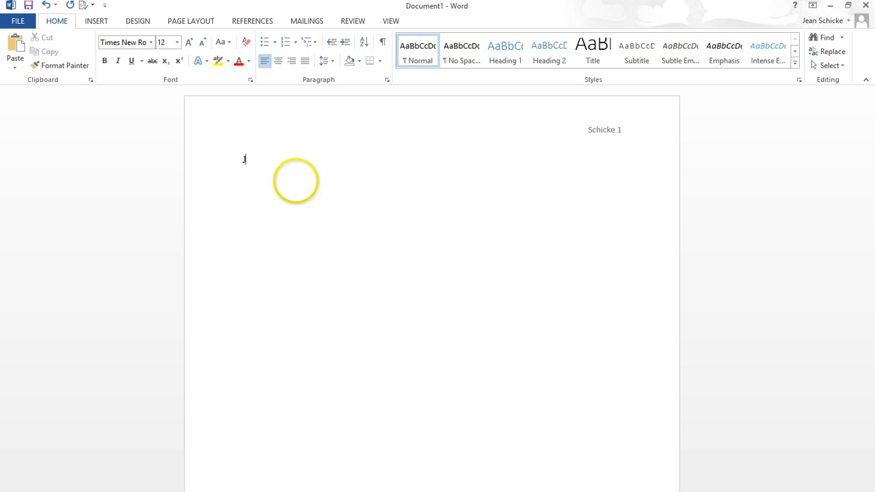
text( Schicke)
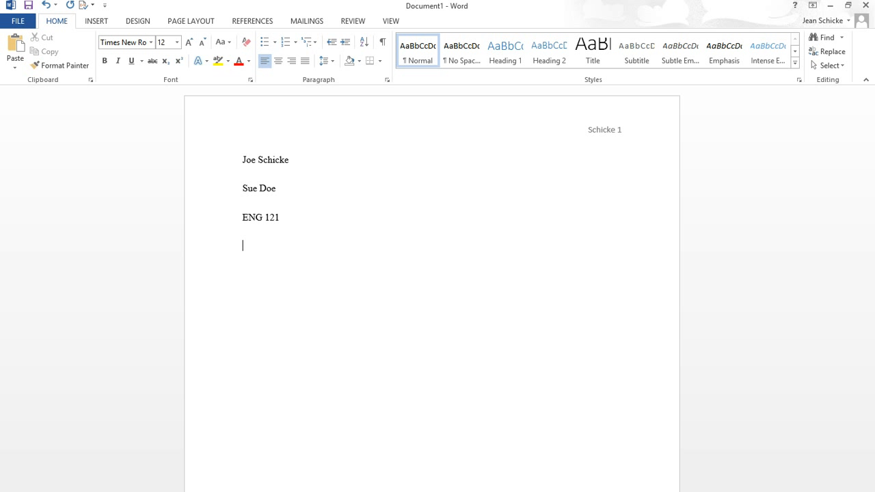
text(anuary )
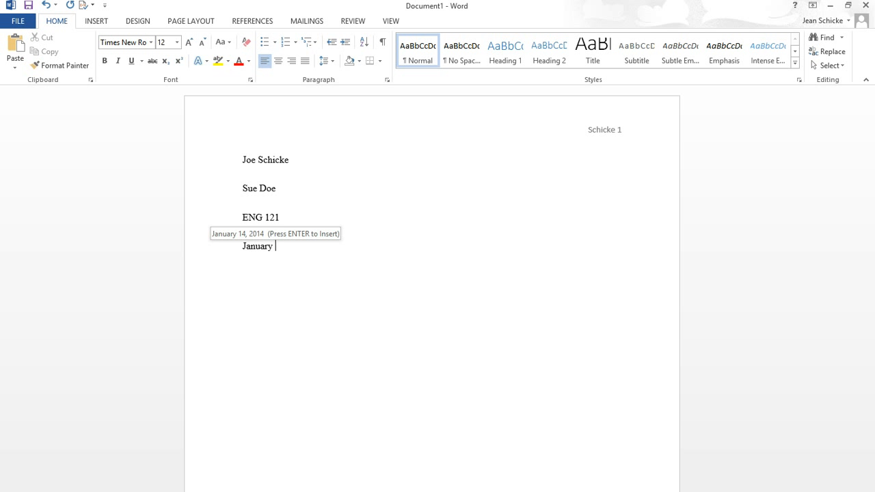
text(14, 2)
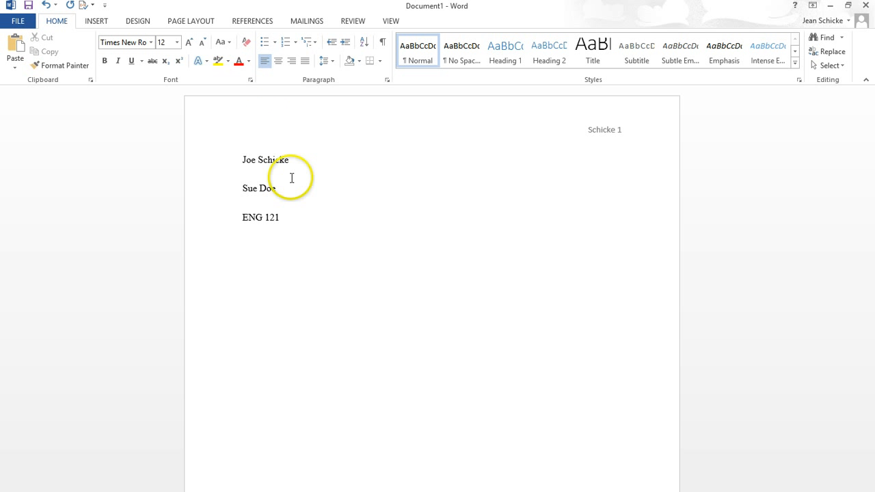
- Insert the date in the '14 January 2014' format via Date & Time, updating automatically
click(96, 21)
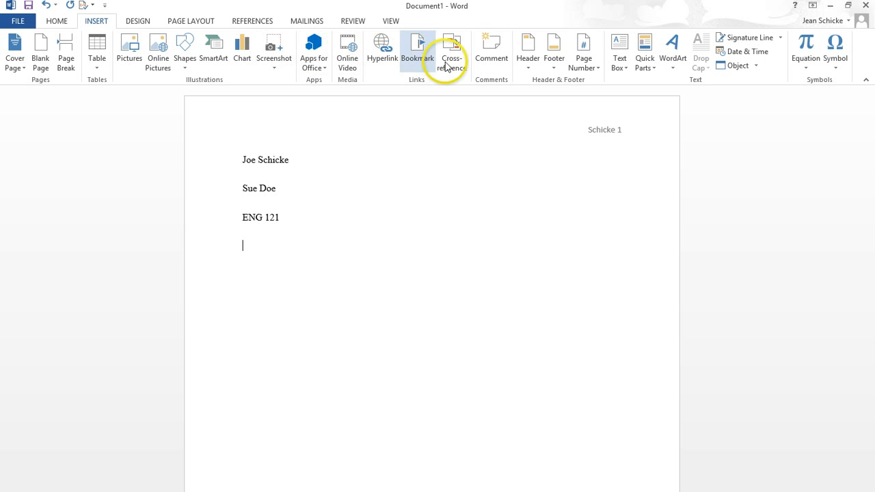
click(743, 53)
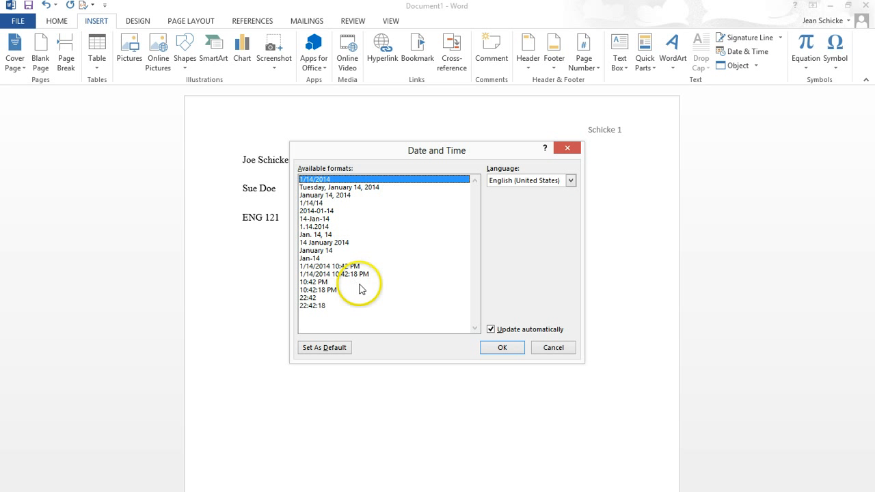
click(344, 249)
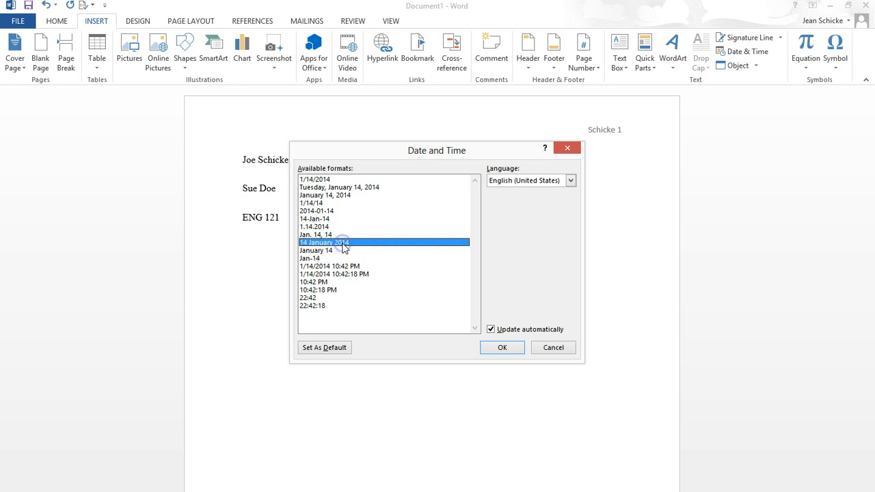
click(332, 197)
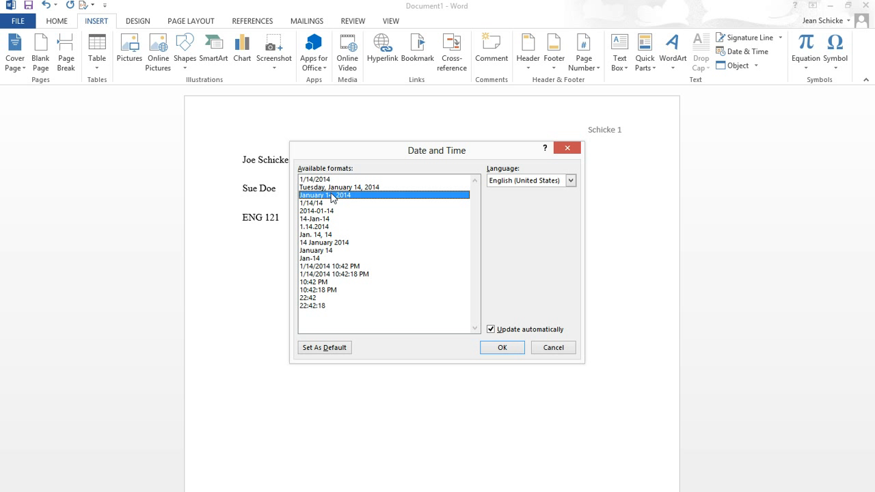
click(340, 242)
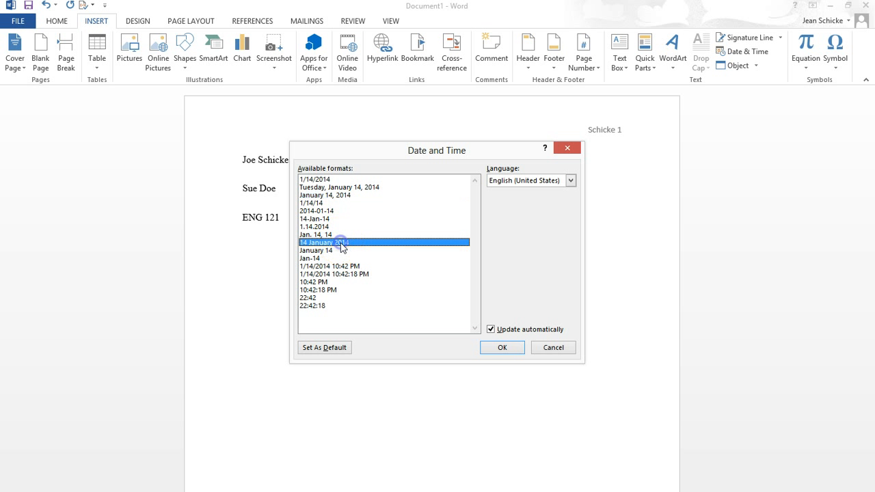
click(536, 271)
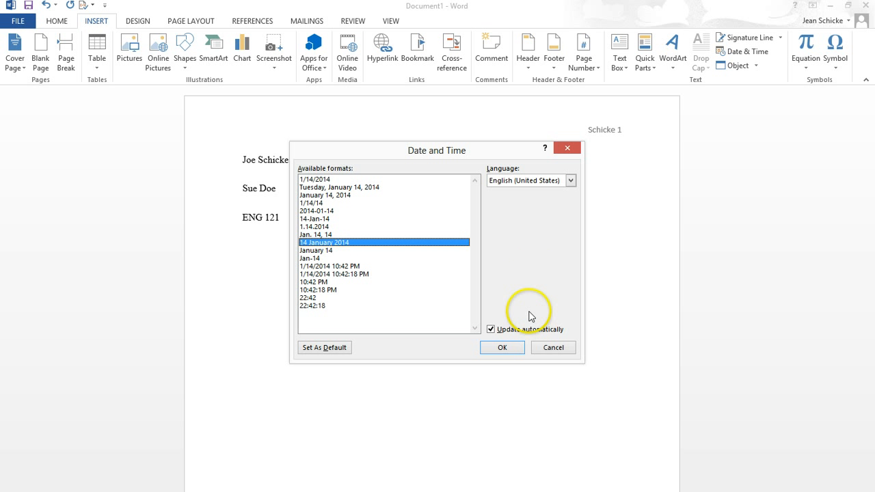
click(494, 329)
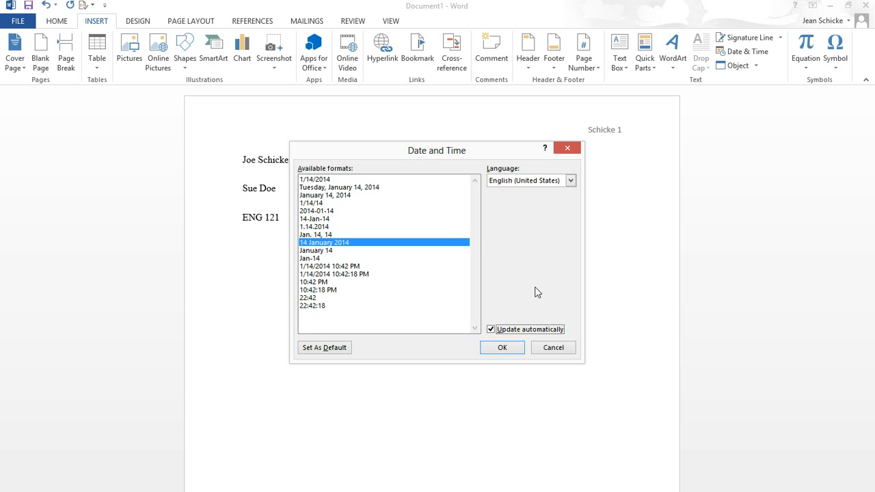
click(502, 348)
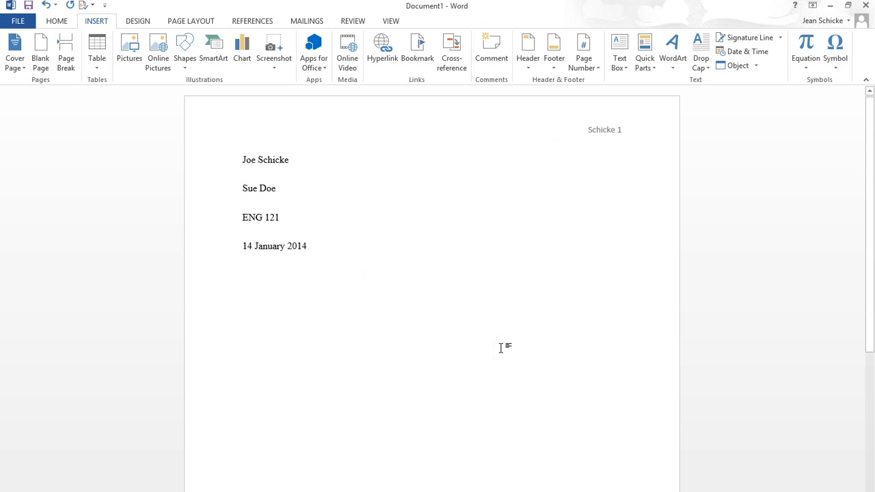
click(503, 346)
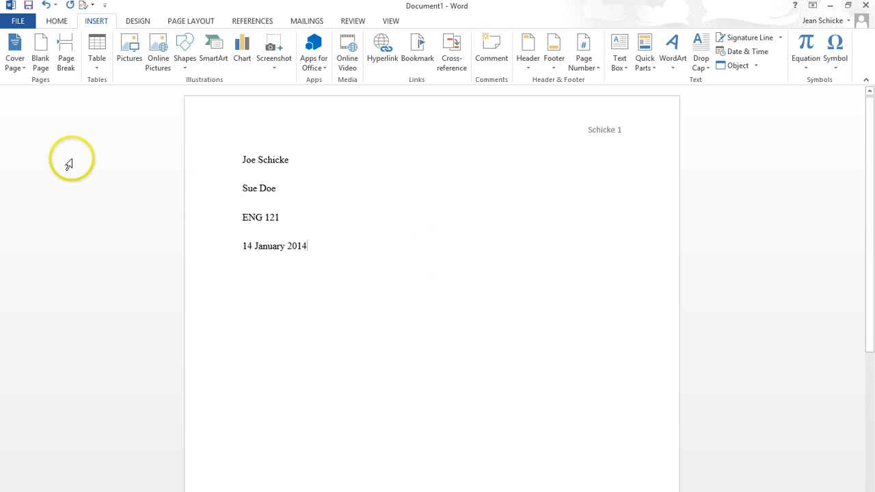
- Start Save As on this computer with the Desktop as the save location
click(16, 20)
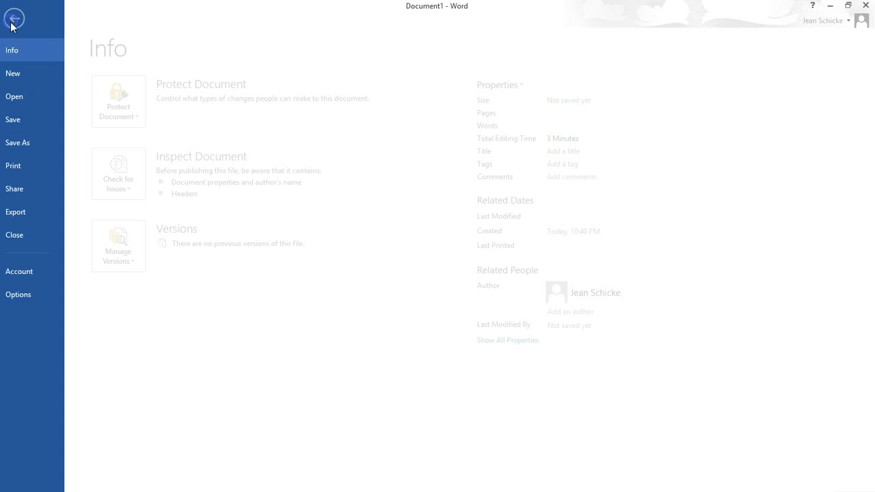
click(35, 143)
click(169, 174)
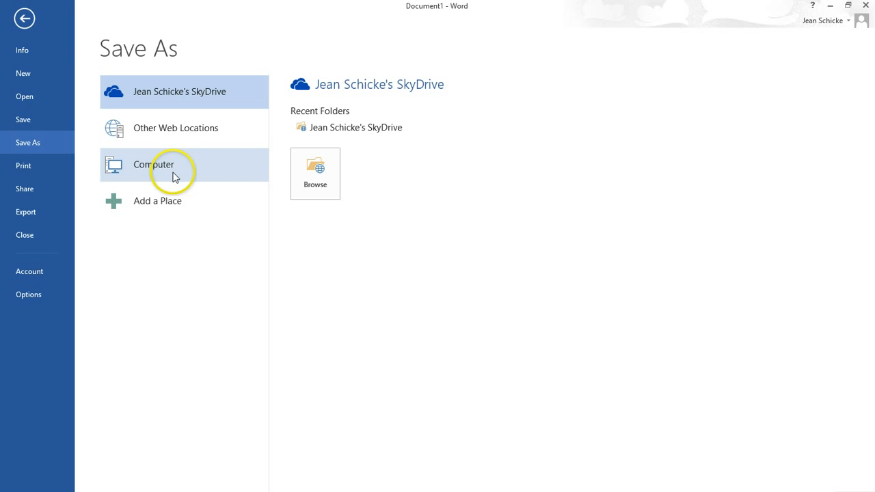
click(327, 156)
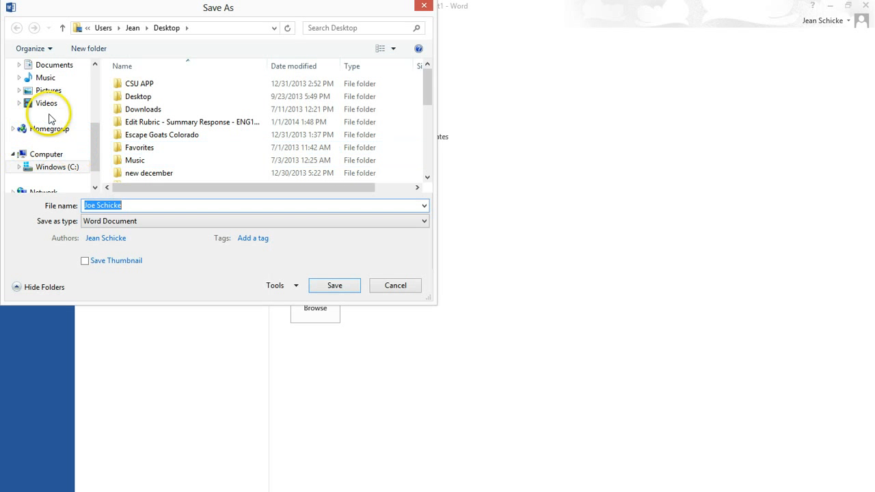
drag(95, 147, 88, 104)
click(45, 91)
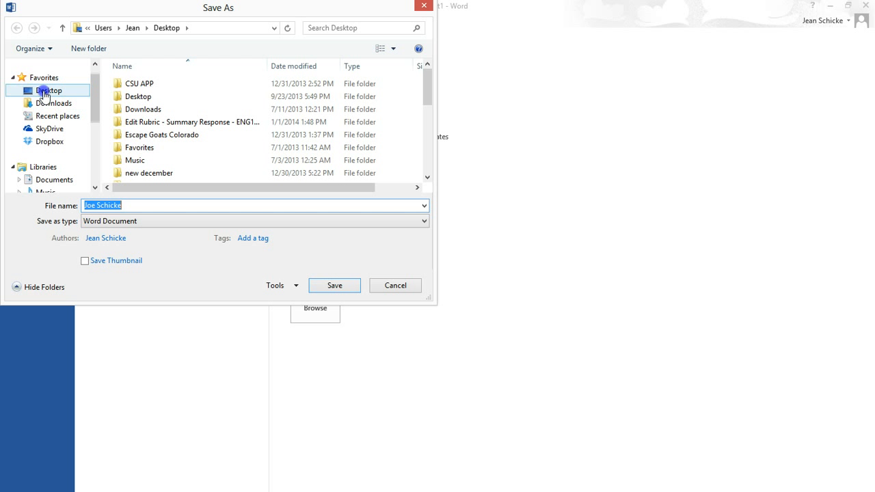
- Save to the Desktop as a Word Template named 'ENG 121 template'
click(151, 205)
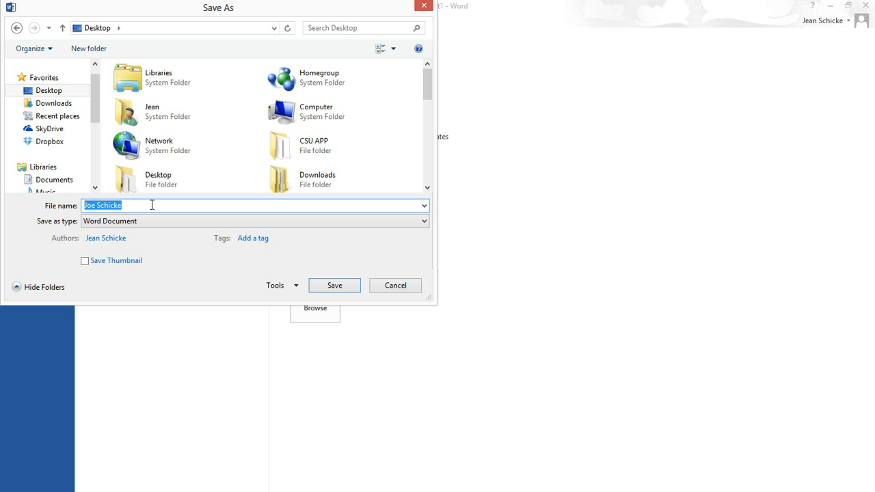
text(ENG 121 template)
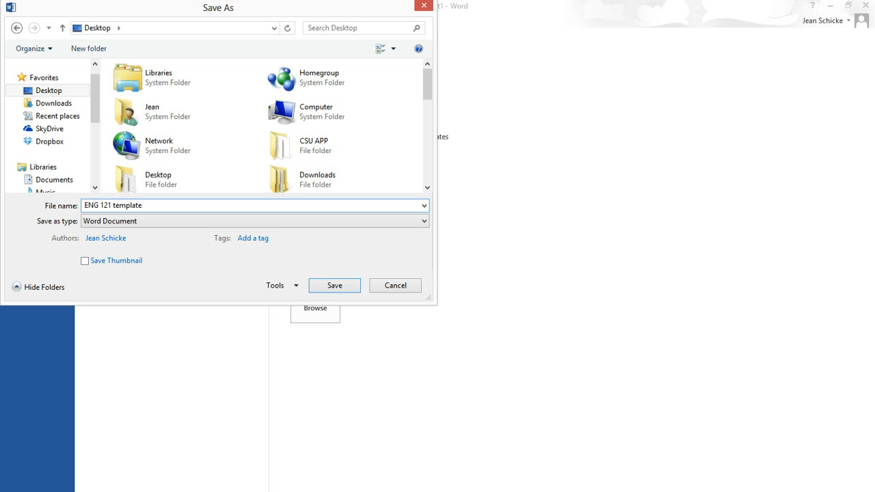
click(162, 204)
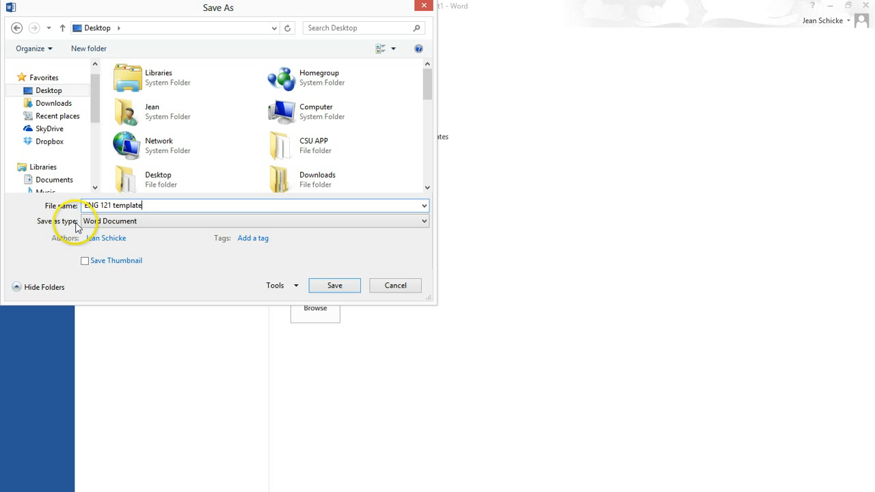
click(424, 223)
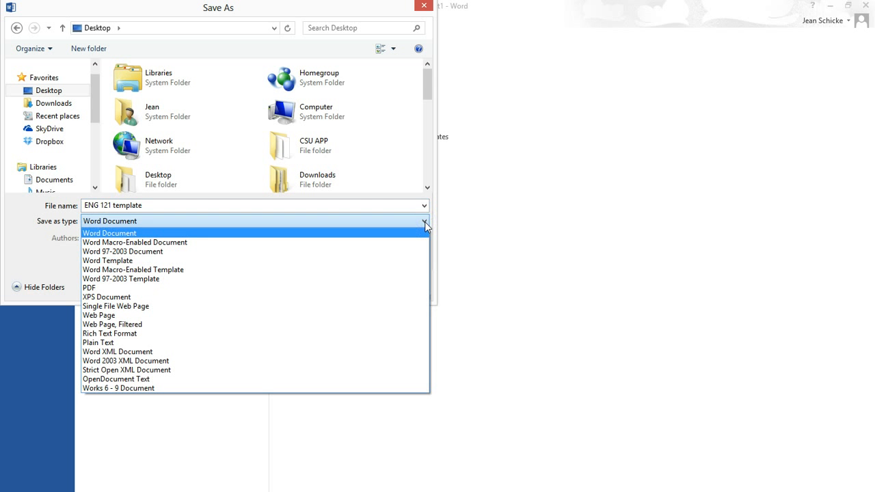
click(124, 262)
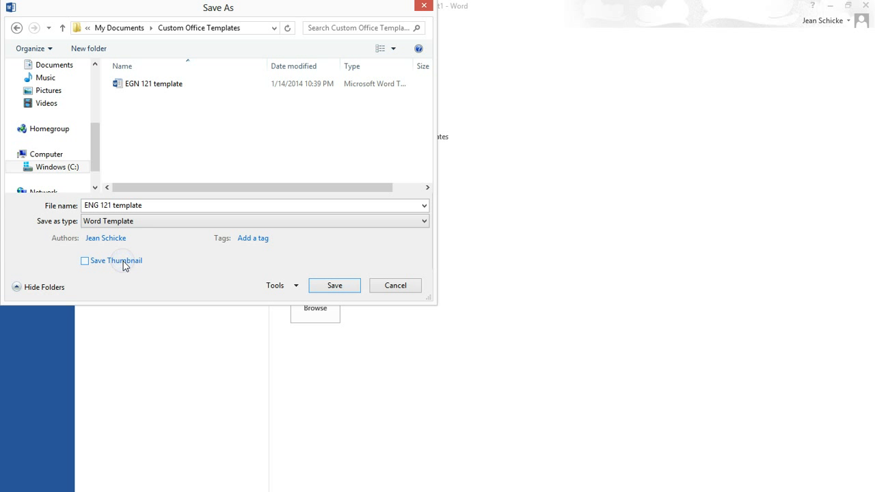
drag(90, 146, 87, 94)
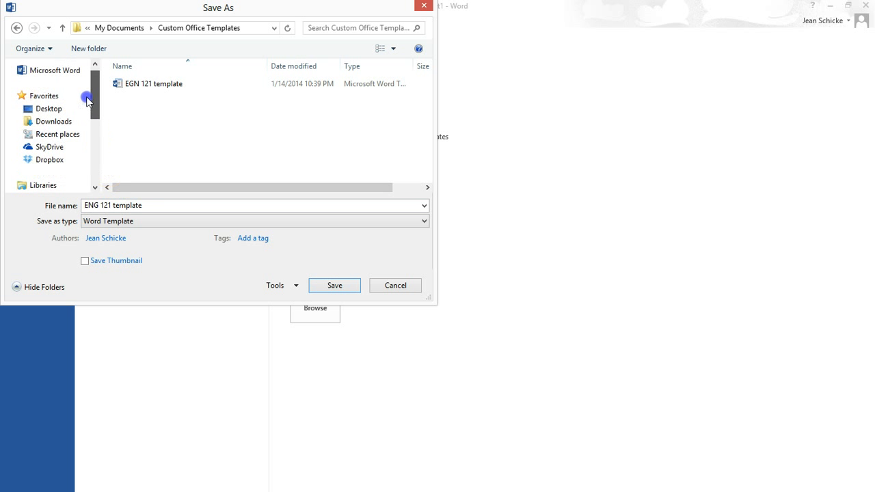
click(47, 109)
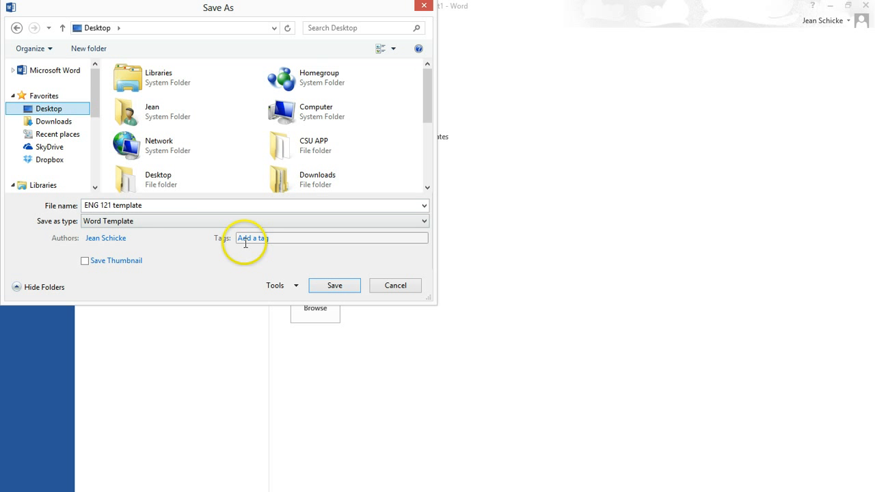
click(334, 285)
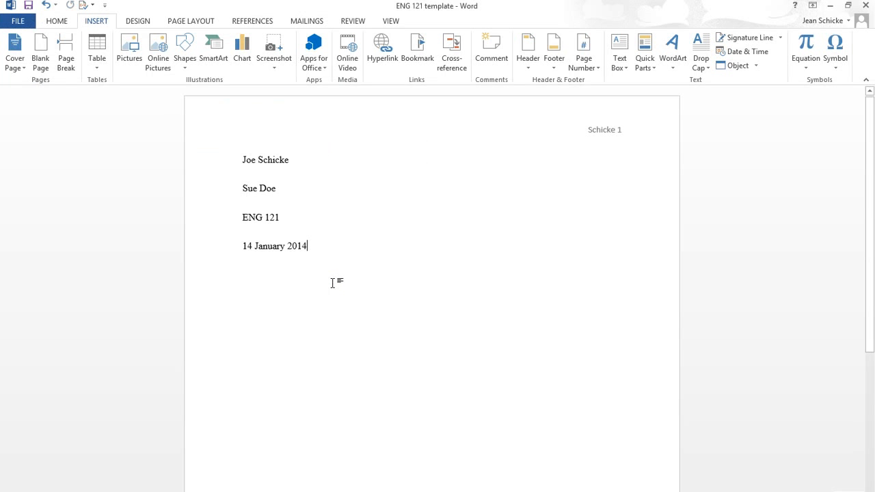
- Close Word and move the ENG 121 template icon into open desktop space
click(865, 6)
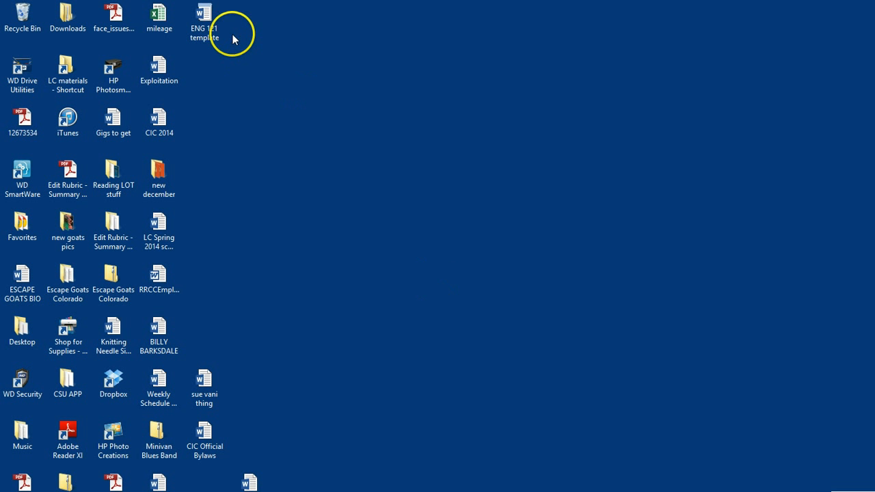
drag(205, 24, 251, 127)
click(330, 280)
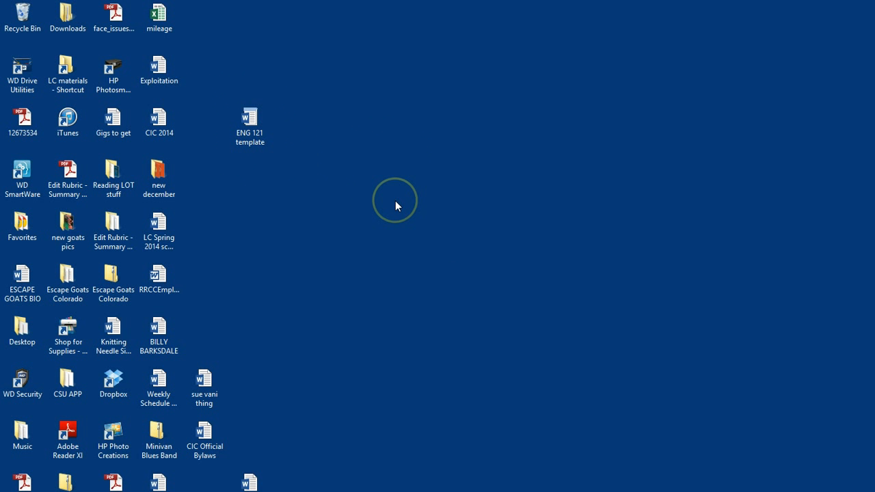
- Open a new document from the ENG 121 template on the desktop
click(249, 115)
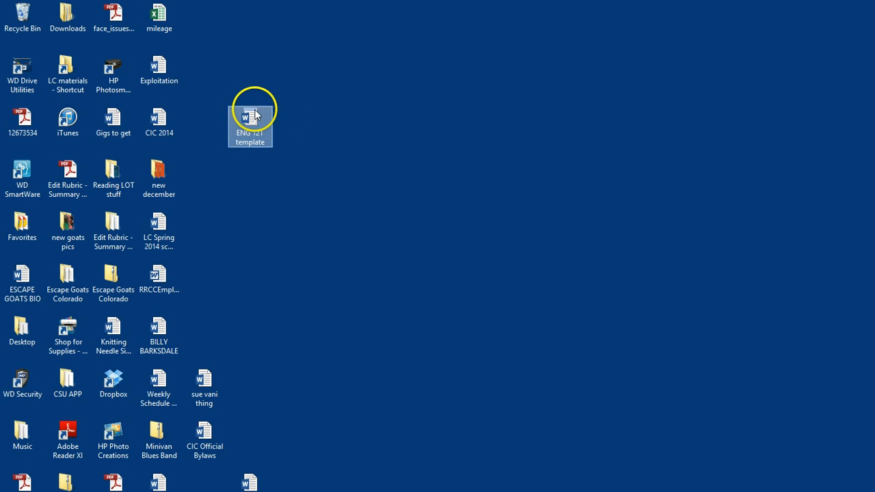
click(351, 223)
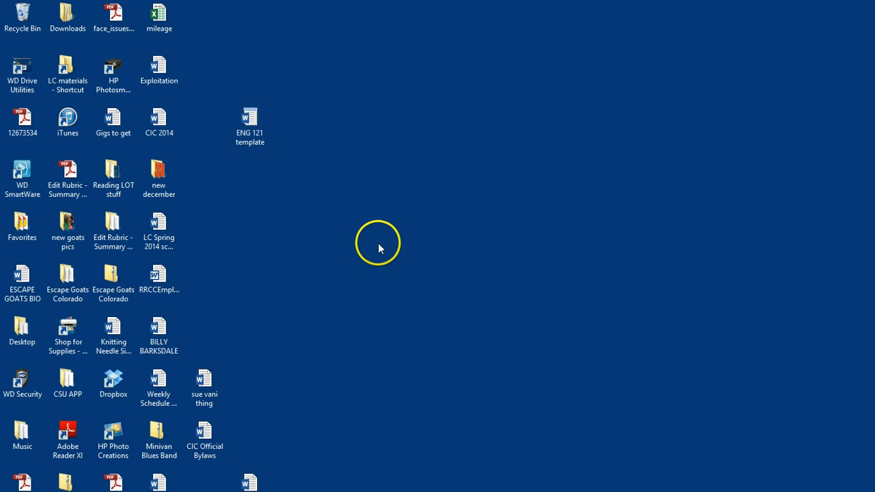
double_click(252, 119)
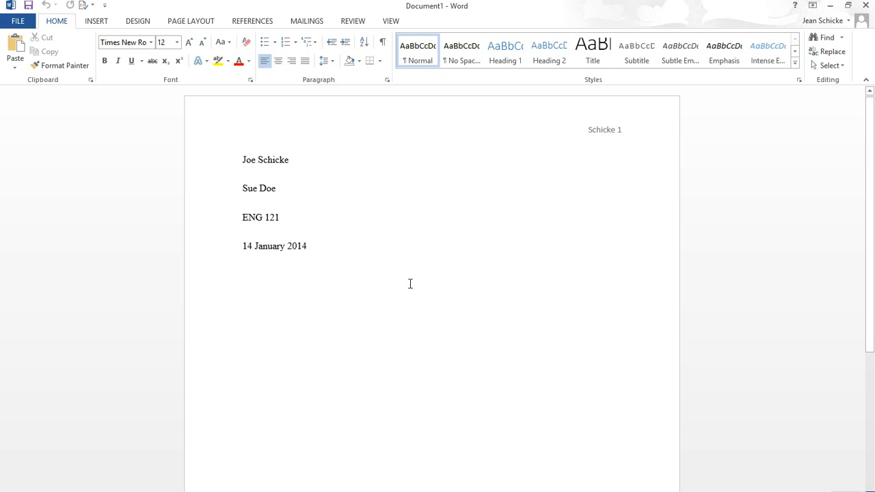
- Add a centered title line 'Bacon and the Capitalist System' below the date
click(352, 247)
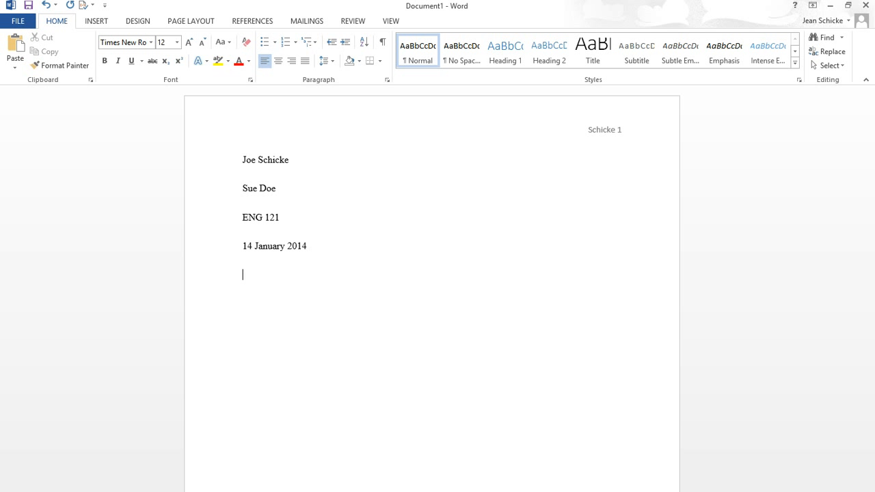
click(279, 62)
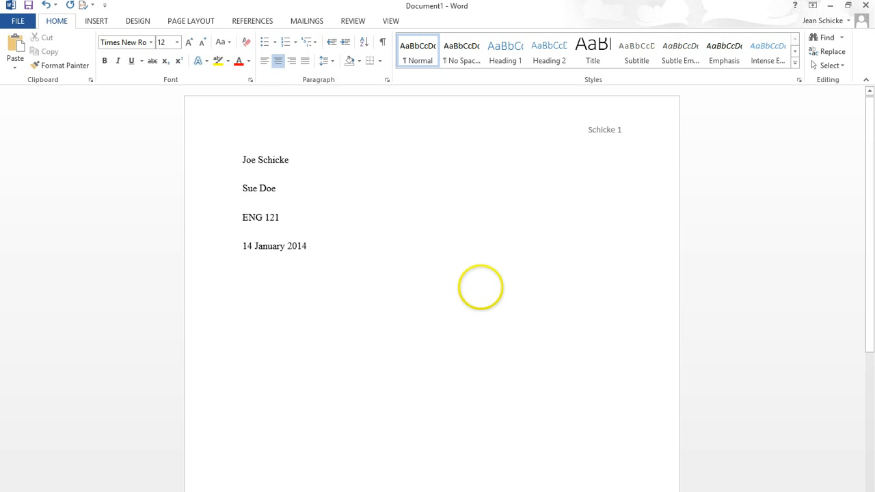
text(Bacon and the )
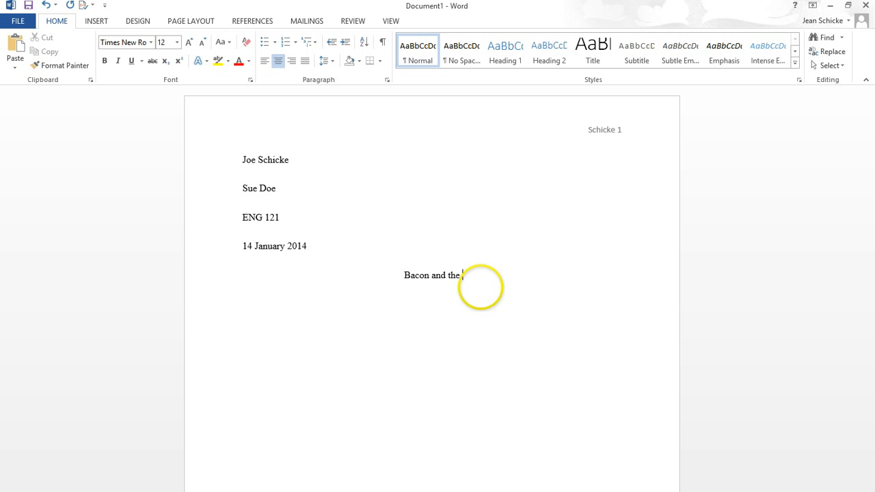
text(Capitalist )
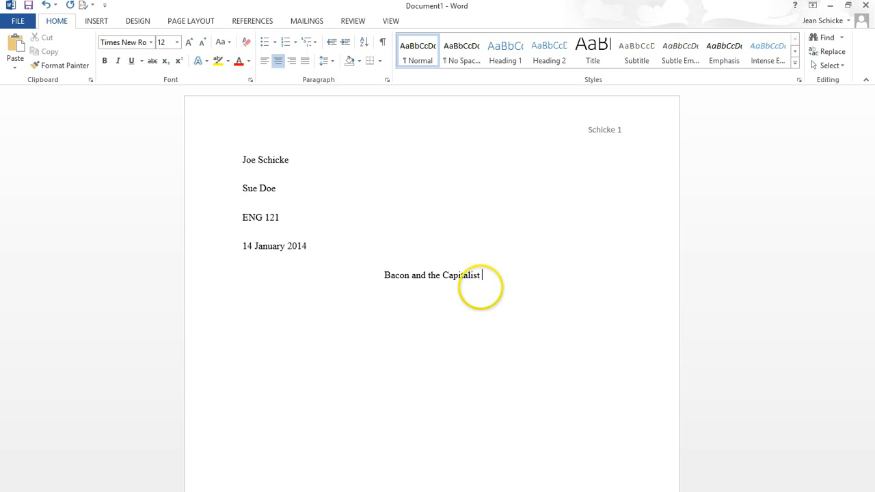
text(System)
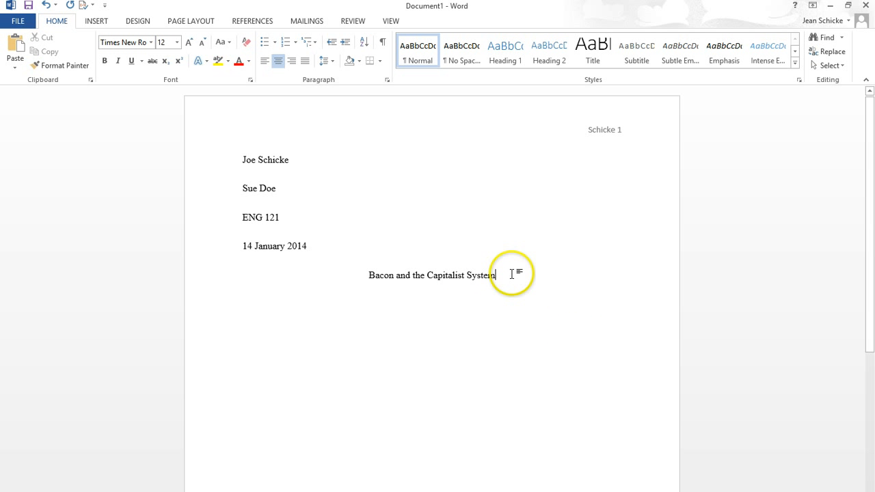
text(")
- Format the title with underline, red colour and 22 pt size
click(362, 276)
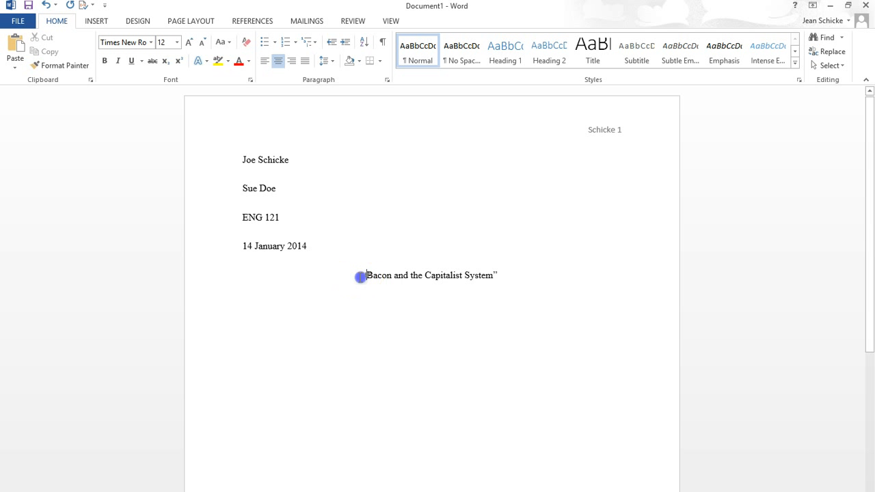
text(")
drag(516, 280, 358, 264)
click(131, 63)
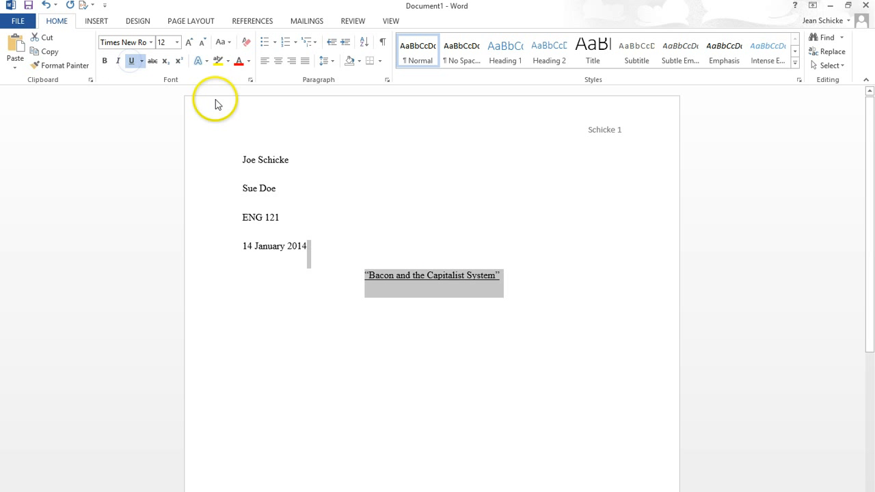
click(239, 61)
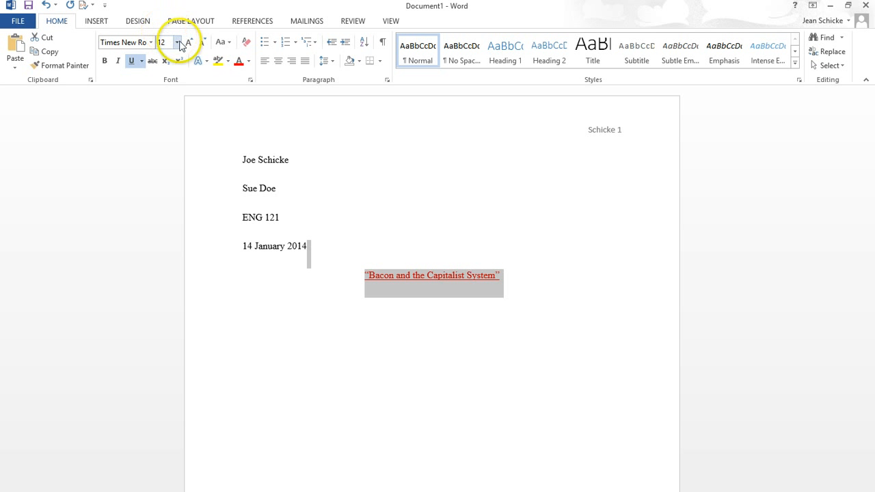
click(177, 42)
click(172, 116)
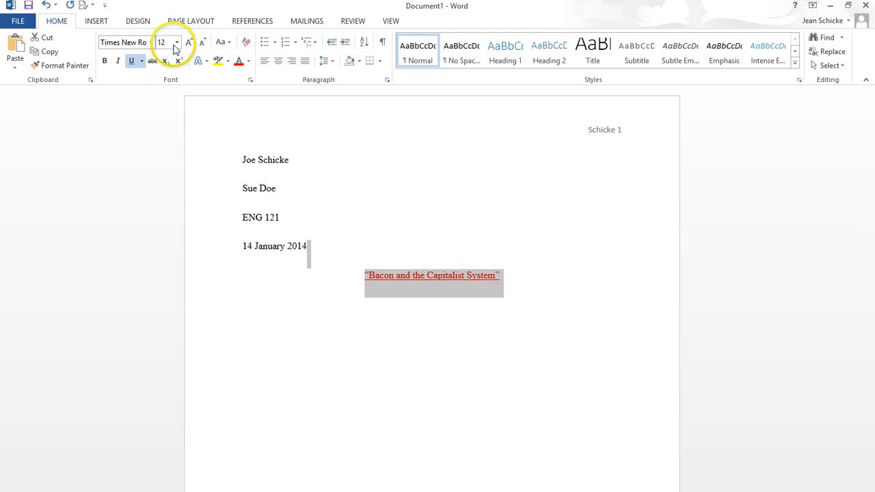
click(177, 42)
click(168, 162)
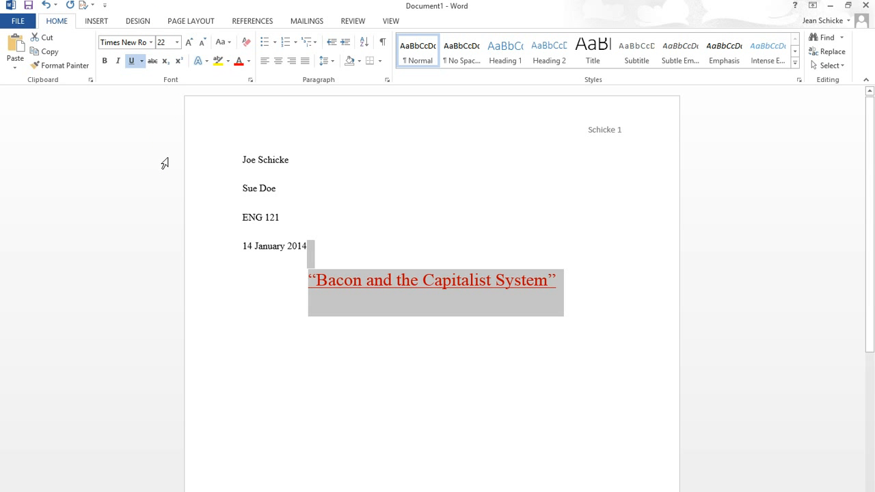
click(307, 353)
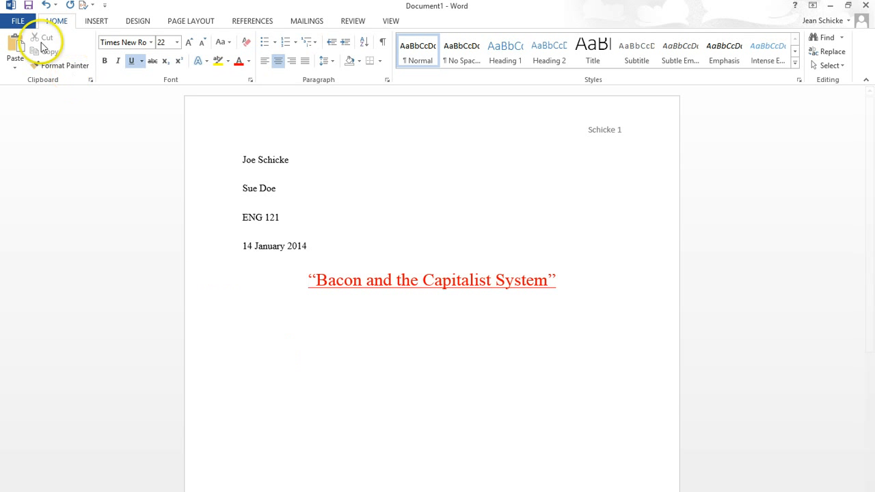
- Undo the title formatting back to plain 12 pt text, then redo once to restore the title line
click(45, 6)
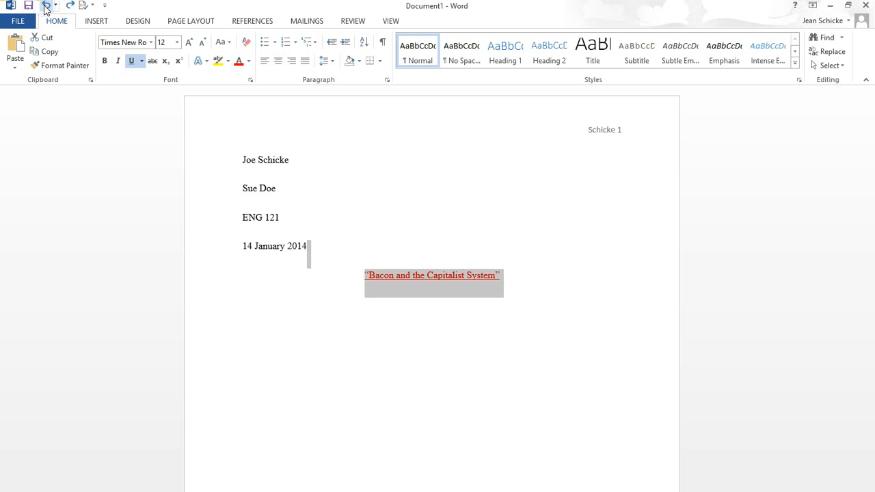
click(45, 6)
click(45, 6)
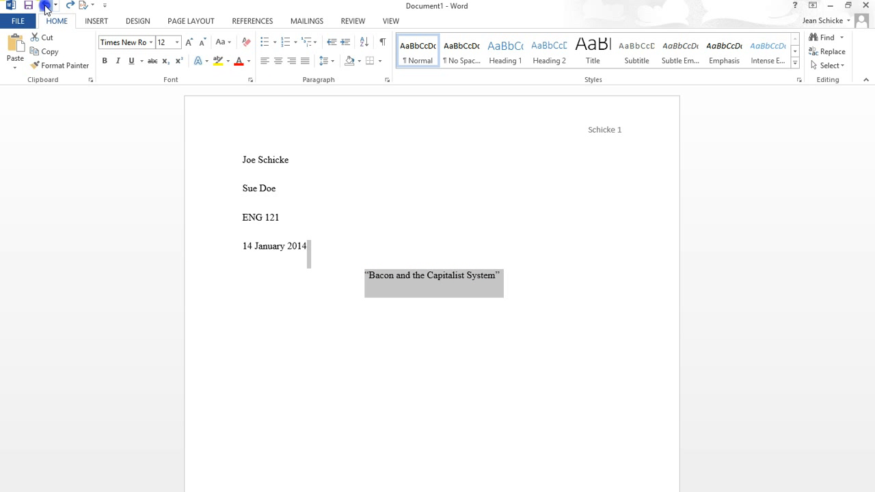
click(45, 6)
click(45, 6)
click(45, 6)
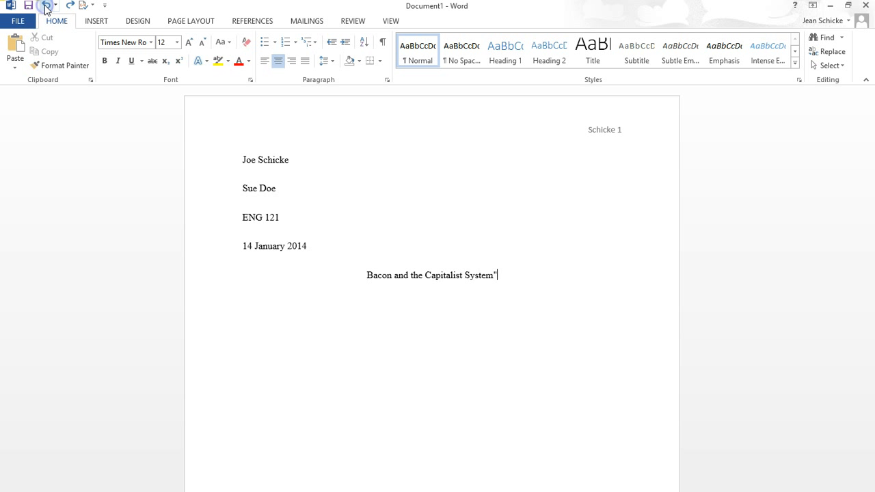
click(45, 6)
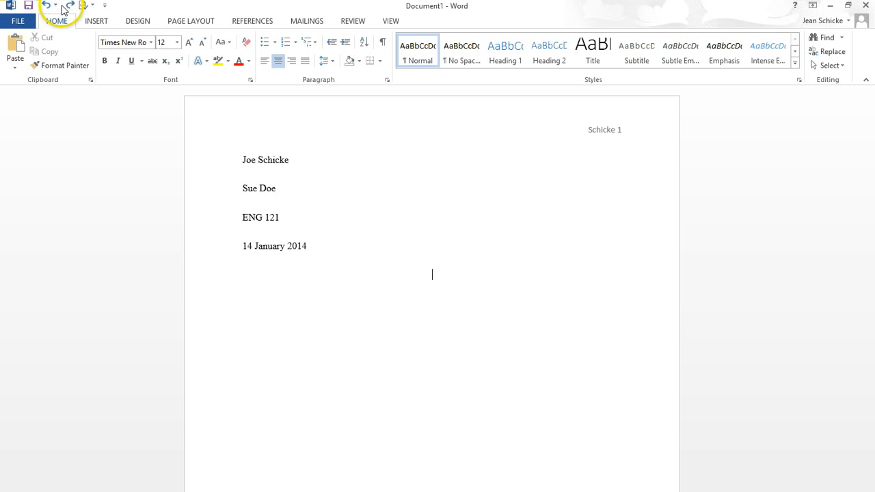
click(70, 6)
click(533, 288)
- Delete the stray closing quote and start a new left-aligned paragraph below the title
key(BackSpace)
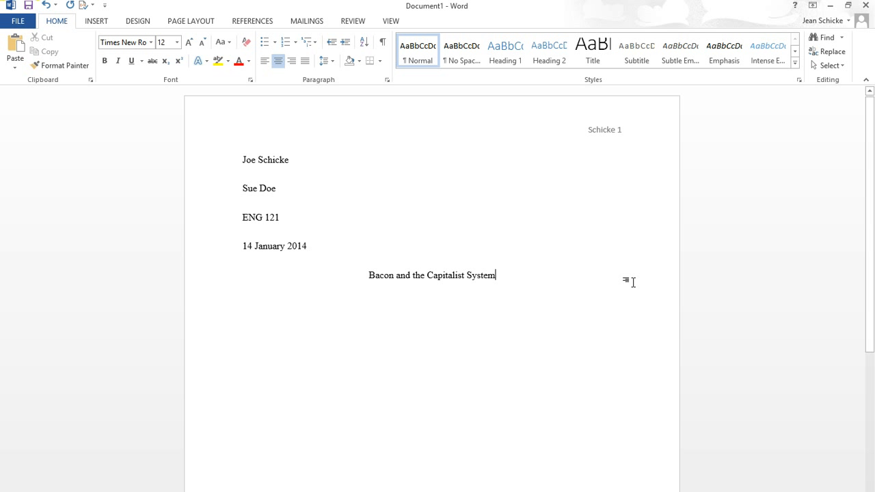
key(Return)
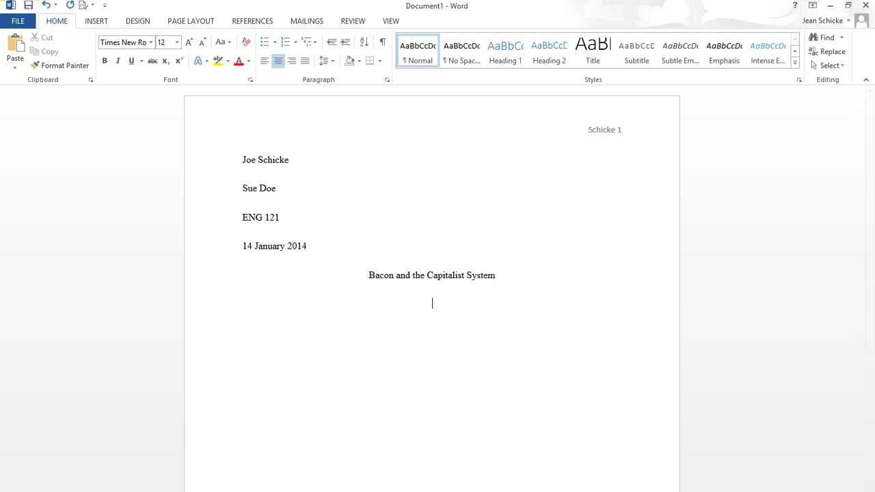
click(265, 67)
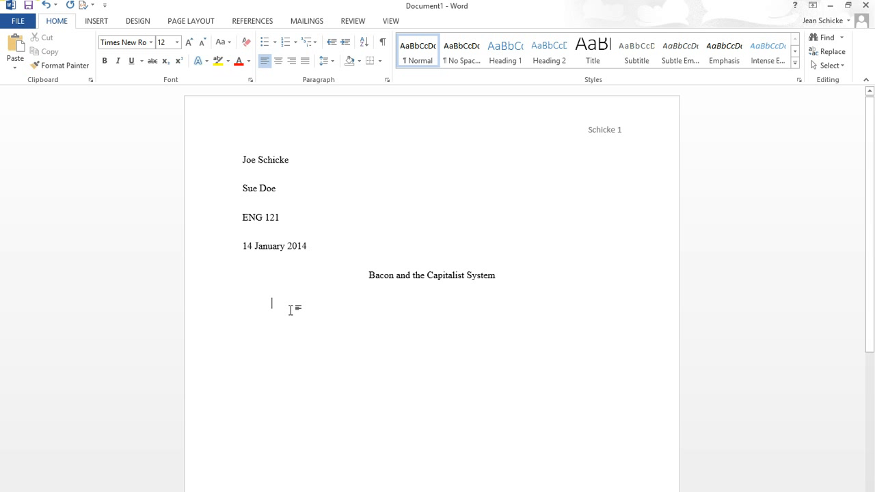
- Type an indented placeholder paragraph of repeated 'g' letters ending in a period, then start a new paragraph
text(Gg)
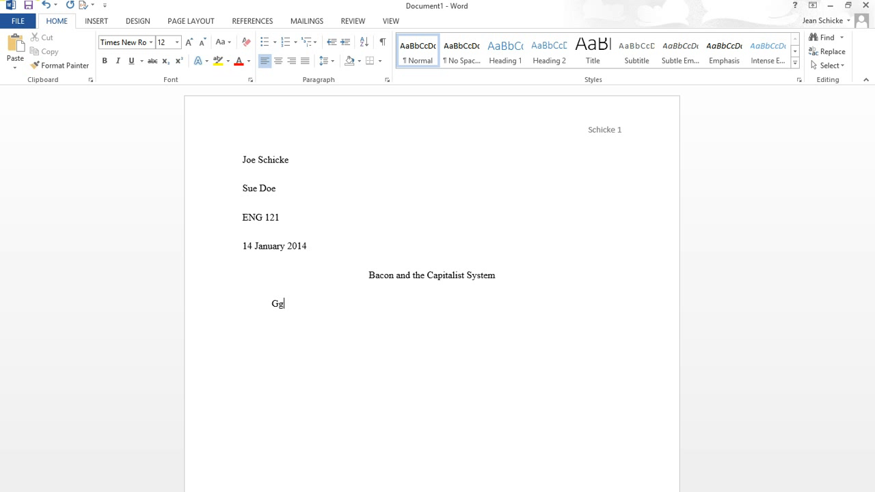
text(ggggggggggggggggggggggggggggggggggggggggggggggggggggggggggggggggggg)
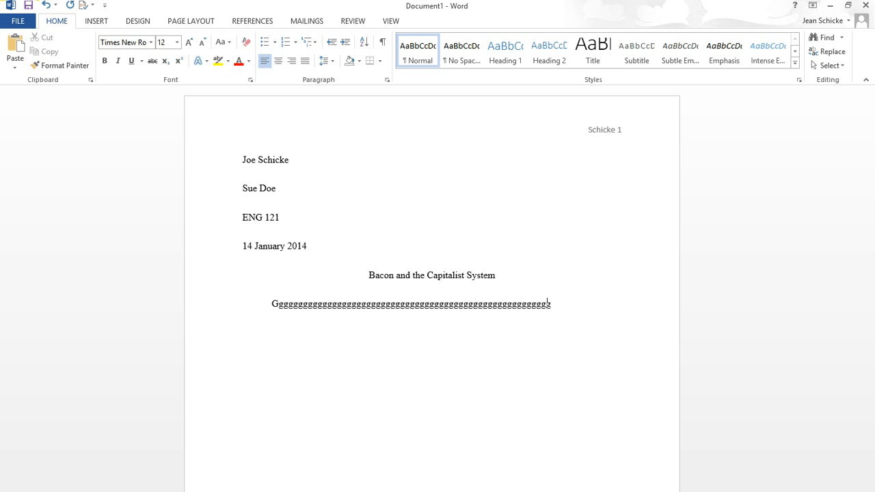
text(ggggggggggggggggggggggggggggggggggggggggggggggggggggggggggggggggggggggggggggggggggggggggggggggggggggggggggggggggggggg)
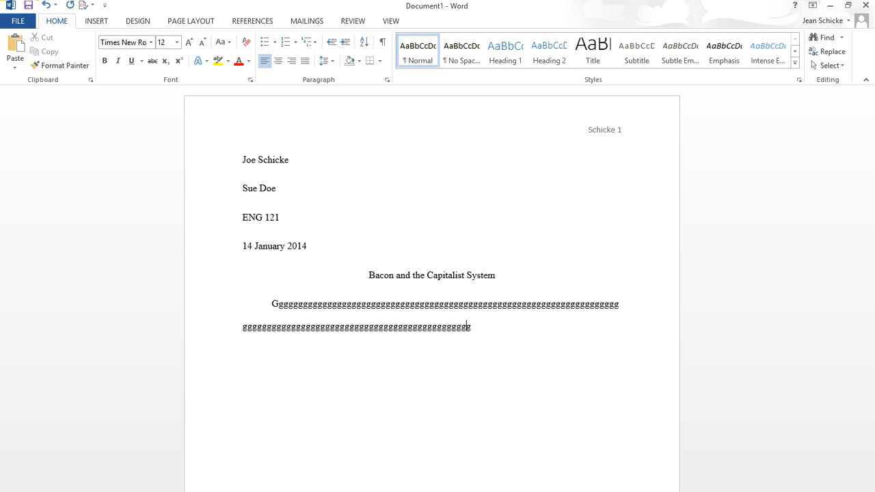
text(gggggggggggggggggggggggggggggggggggg)
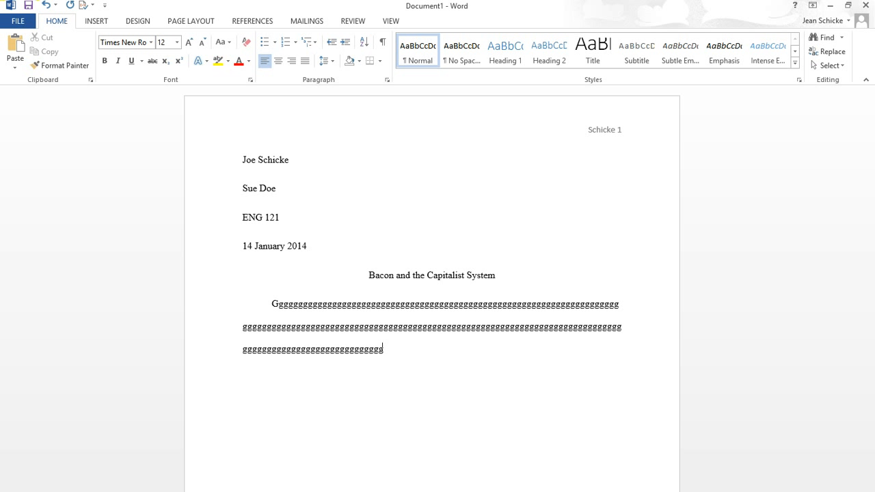
text(gggggggggggggggggggggggggggggggggggggggggggggggggggggggggggggggggg)
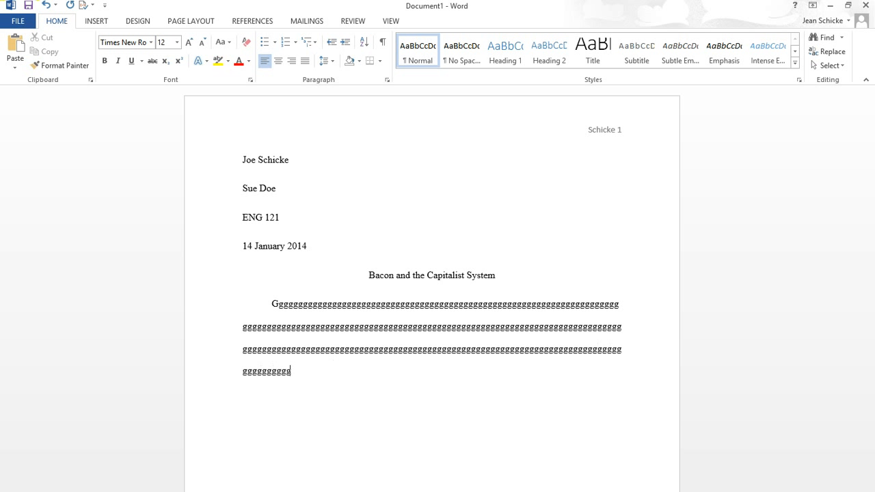
text(ggggggggggggggggggggggggggggggggggggggggggggggggggggggggggggggggg)
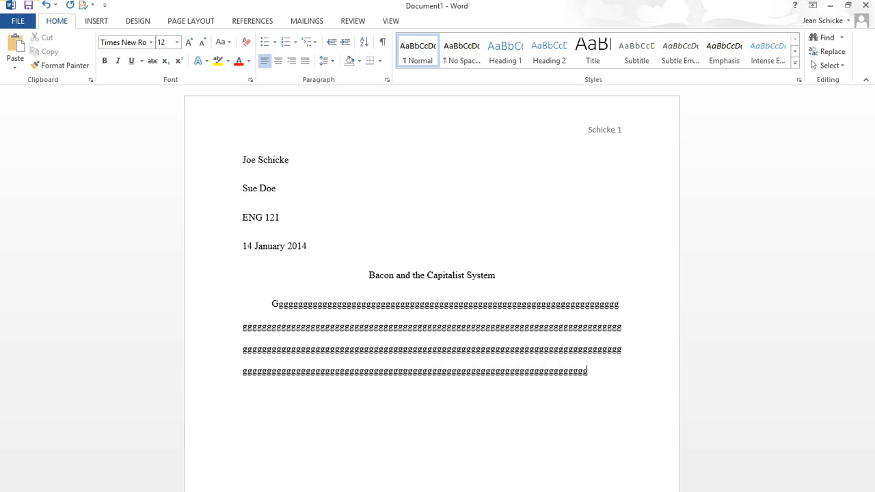
text(ggggggggggggggggggggggggggggggggggggggggggggggggggggg)
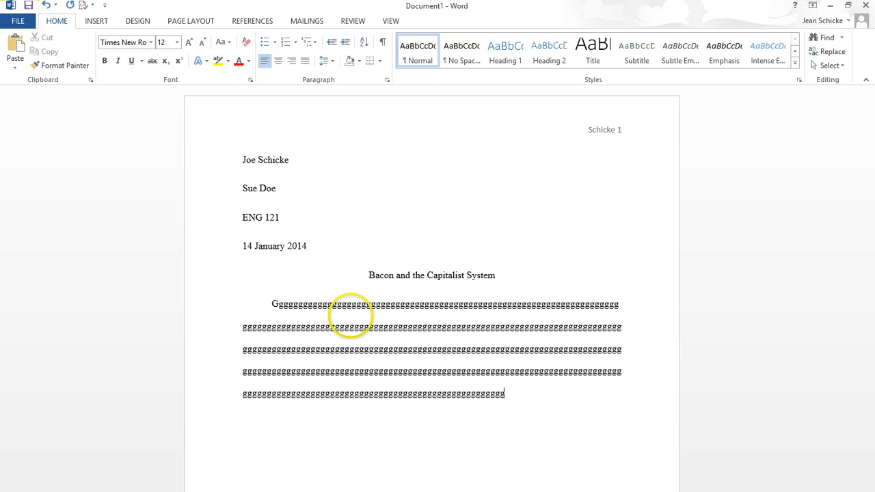
text(ggggggggggggggggggggggggggggggggggggggggggggggggggggggggg)
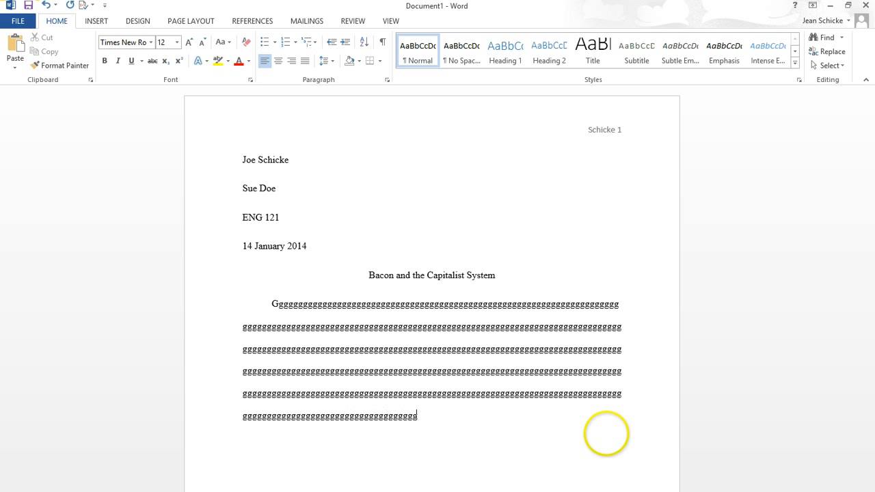
text(gggggggggggggggggggggggggggggggggggggggggggggggggggggggggg)
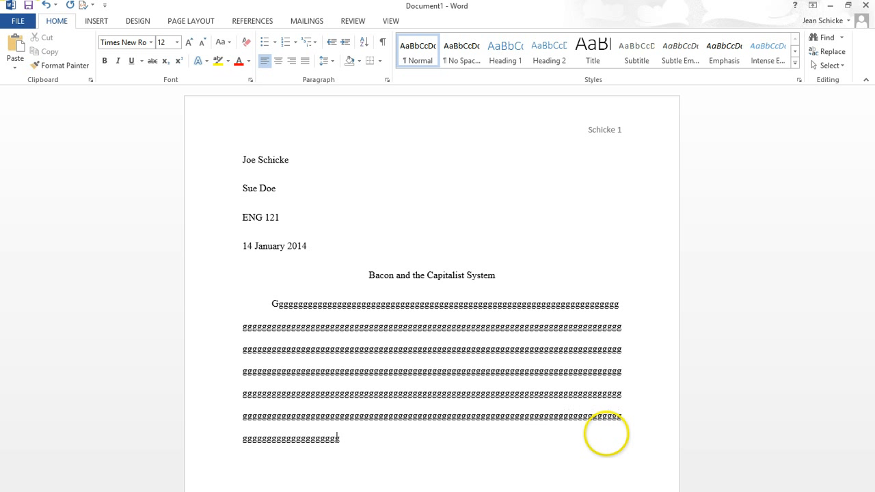
text(gggggggggggggggggggggggggggggggggggggggggggggggggggggggggggg)
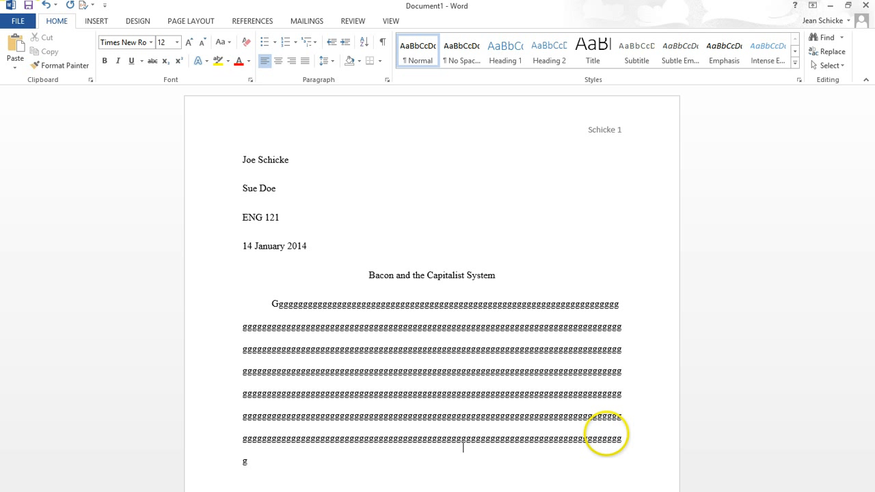
text(ggggggggggggggggggggggggggggggggggggggggggggggggggggggggggggggggggggggggggggg)
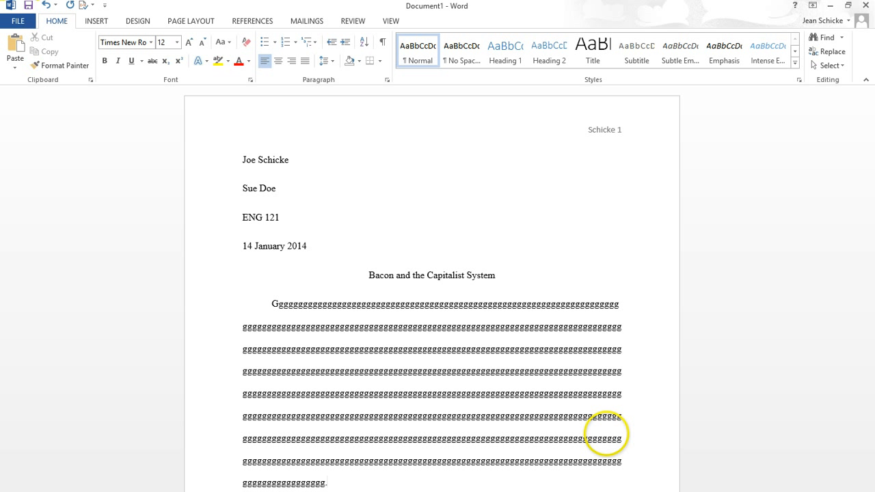
scroll(494, 406, down, 2)
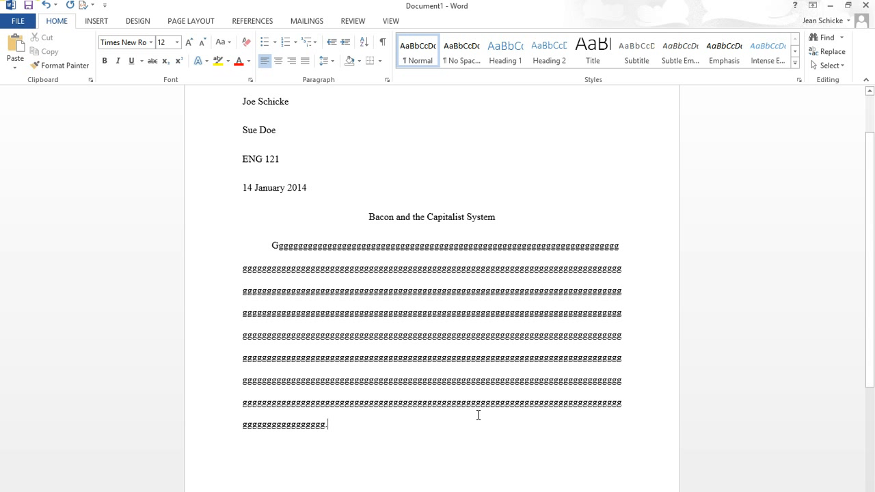
key(Return)
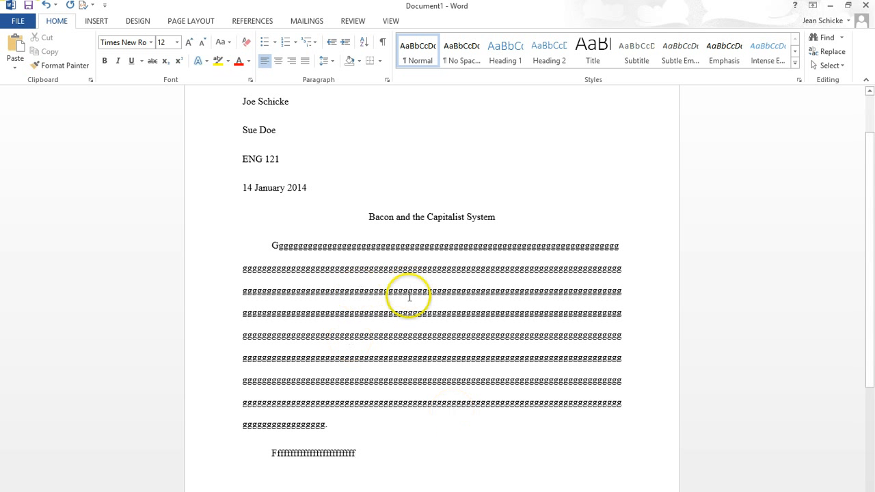
scroll(519, 362, up, 1)
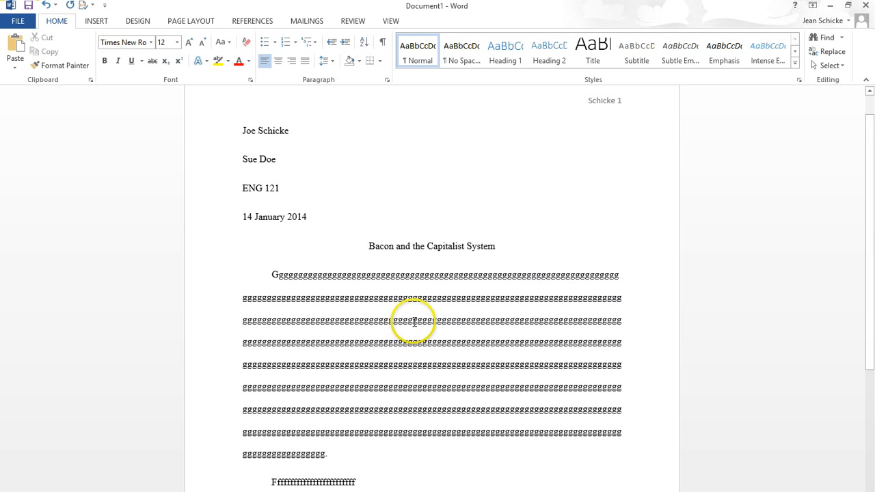
scroll(370, 328, down, 1)
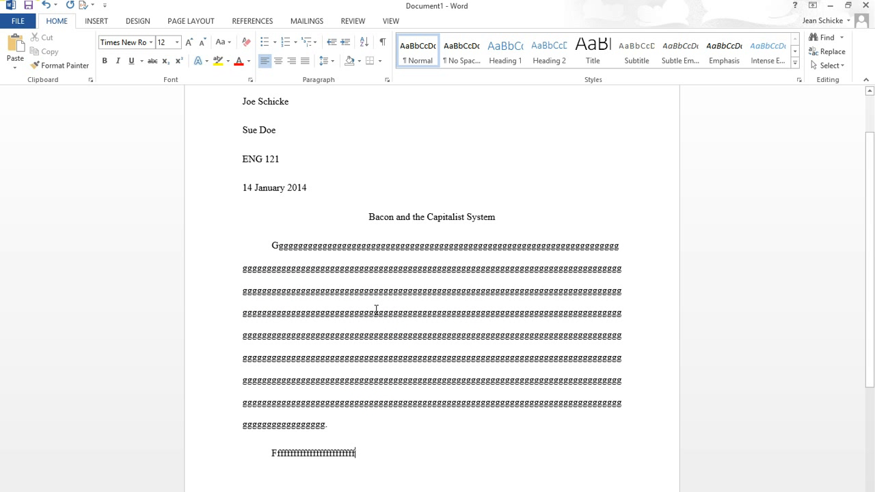
scroll(376, 310, up, 2)
- Save the paper to the Desktop as a Word Document named with the author's surname plus 'Bacon Paper'
click(10, 25)
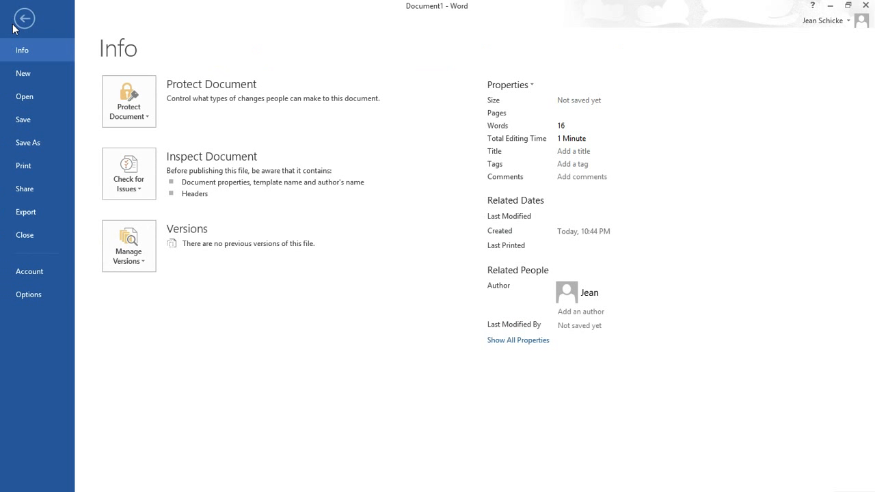
click(39, 143)
click(178, 166)
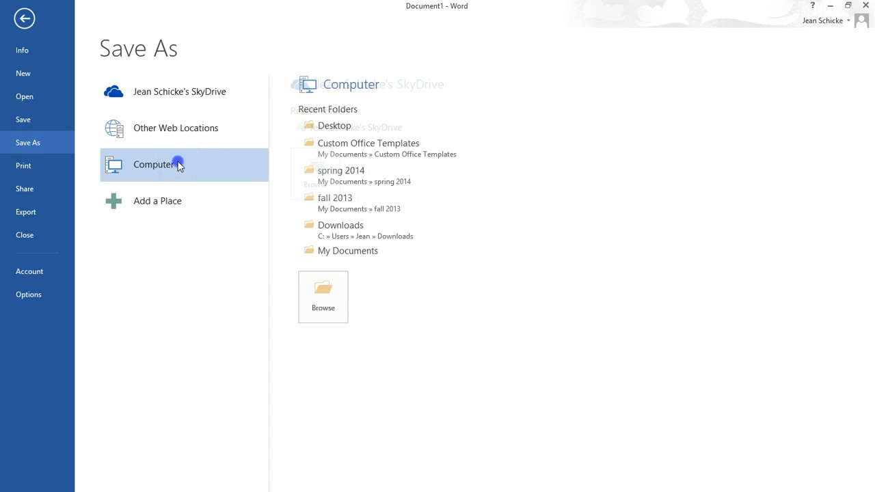
click(326, 127)
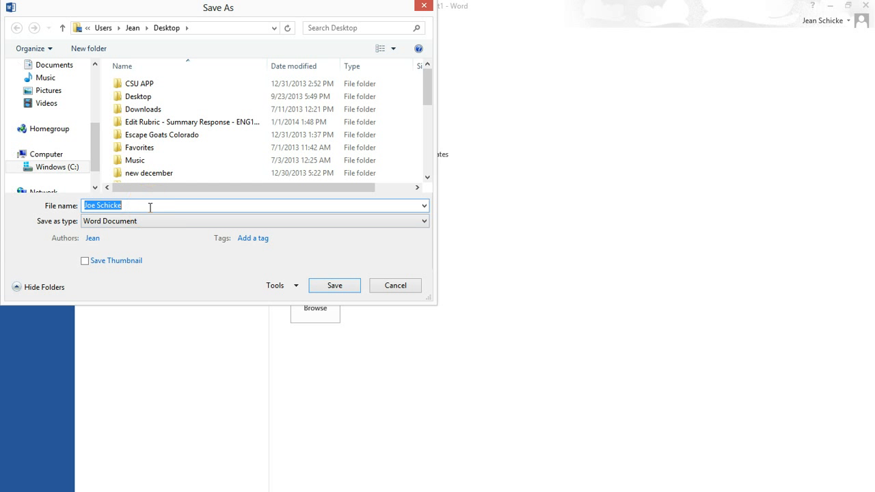
text(Sch)
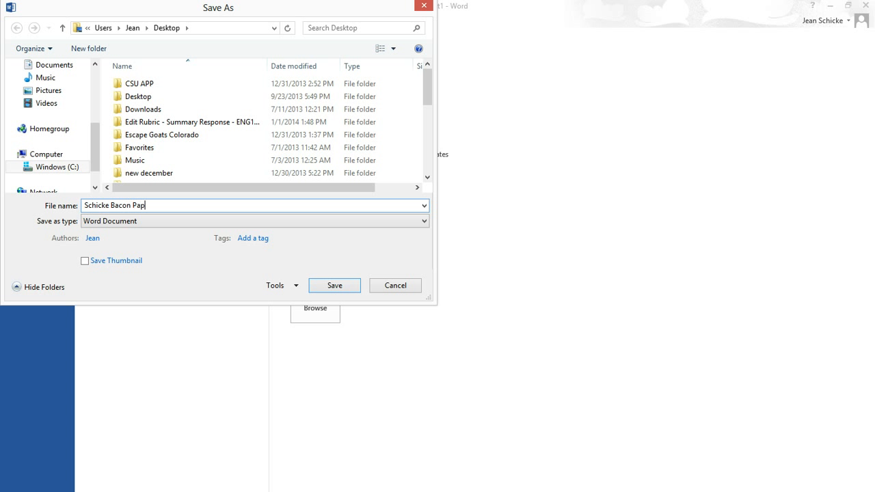
drag(95, 137, 91, 82)
click(49, 108)
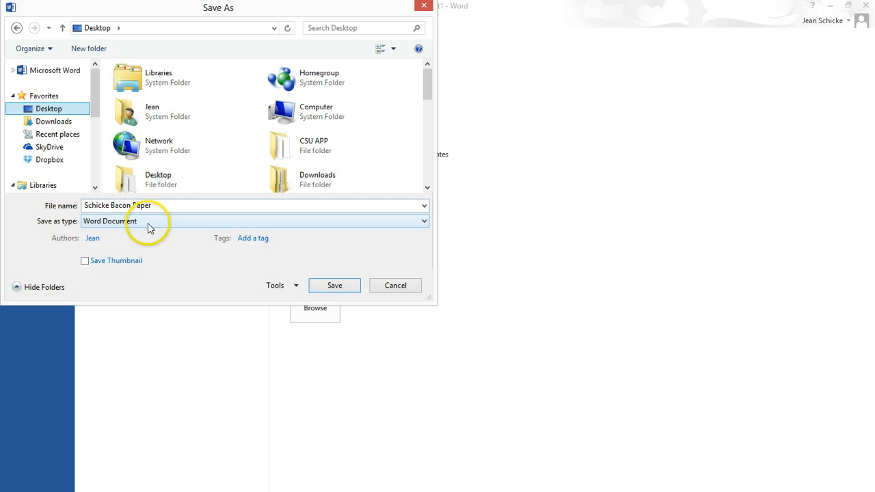
click(334, 287)
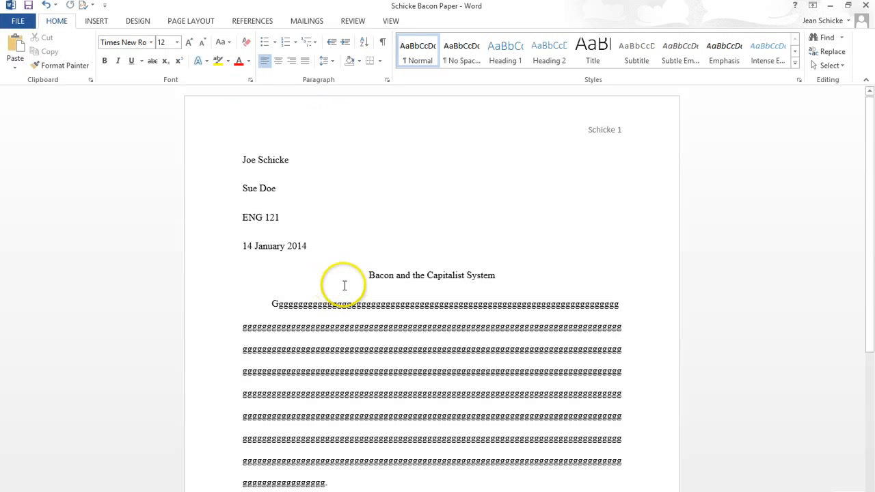
- Close Word and place the Bacon Paper icon just right of the ENG 121 template icon
click(865, 6)
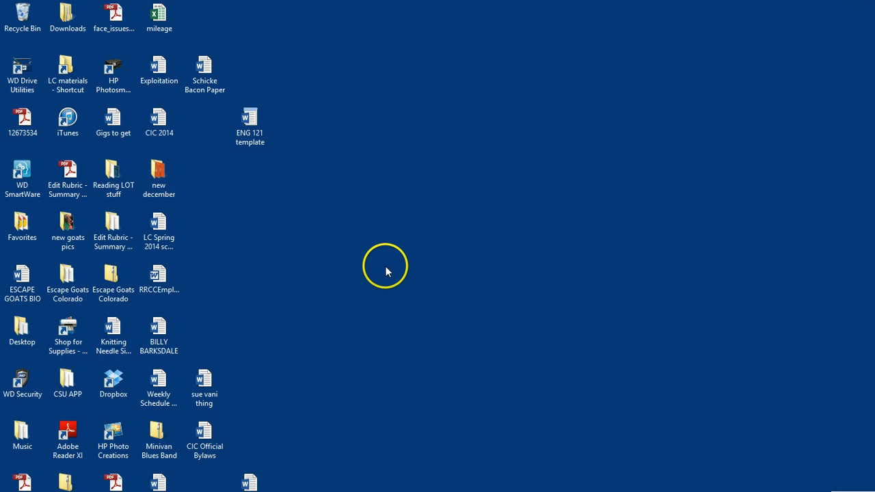
drag(197, 80, 315, 116)
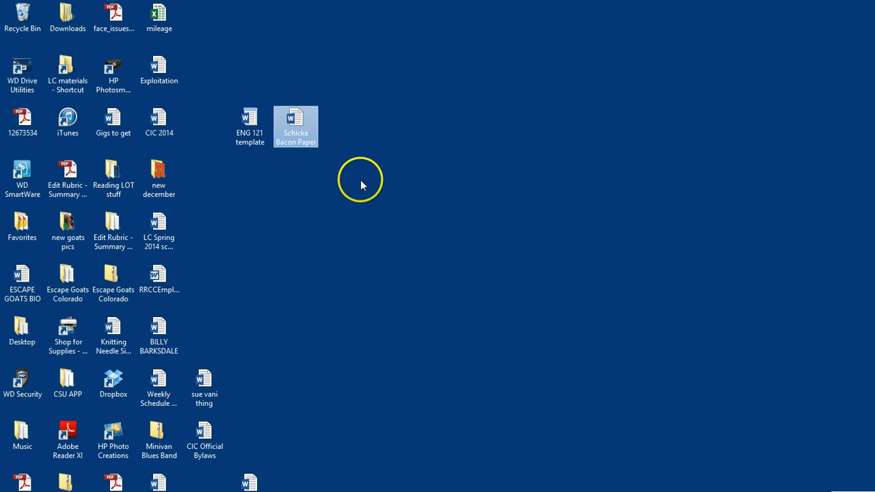
click(254, 121)
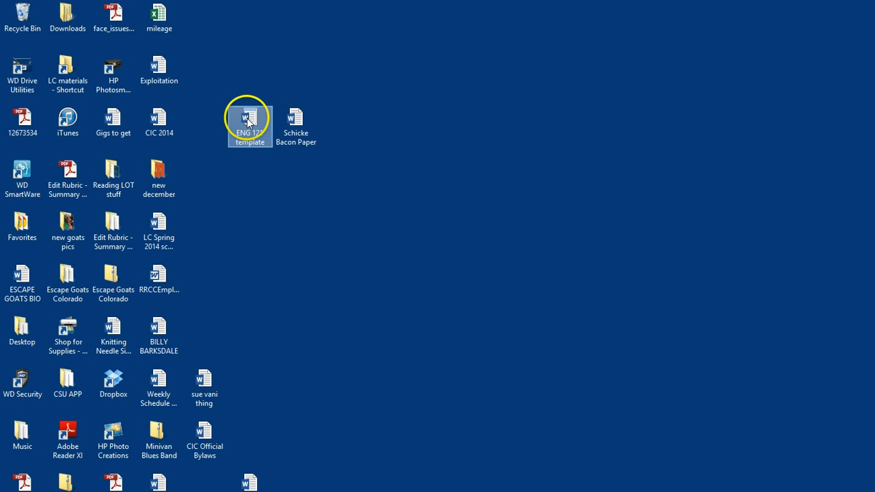
click(332, 287)
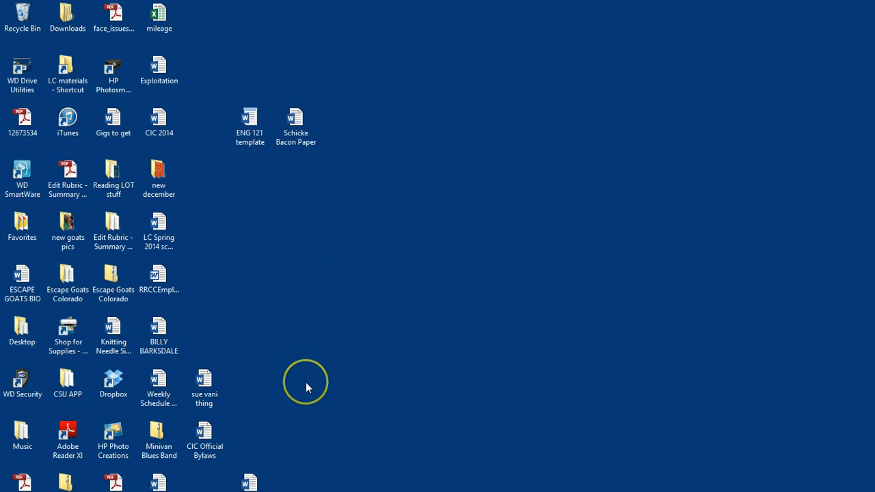